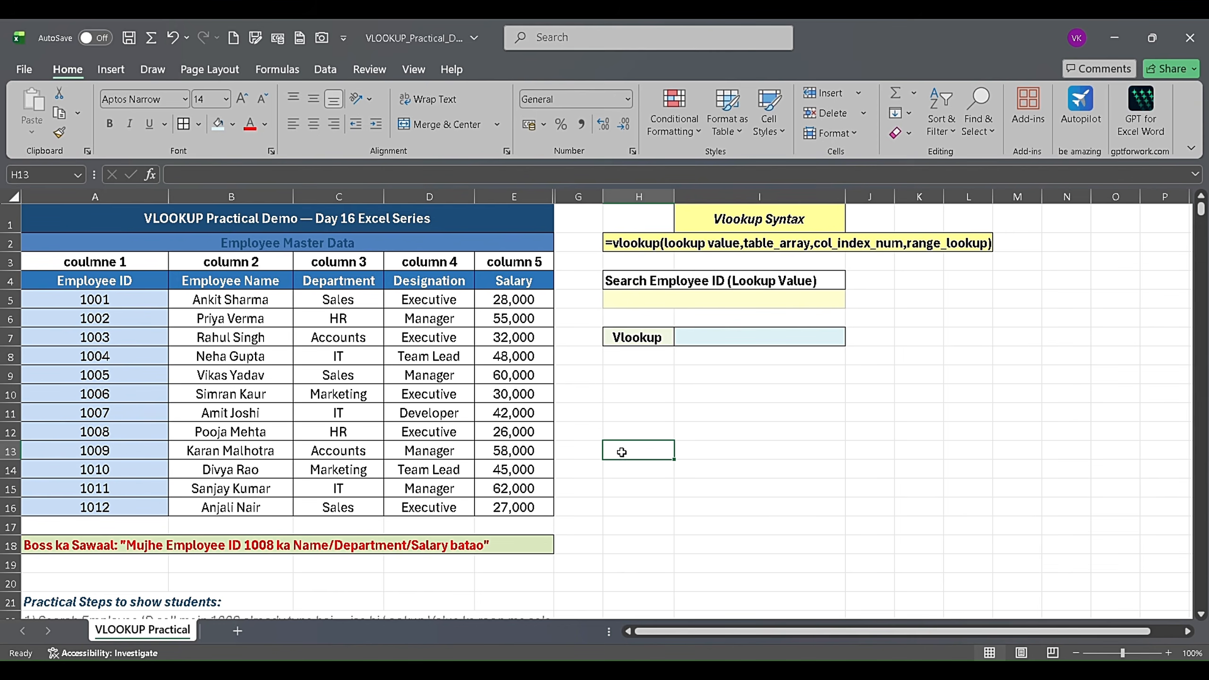
left_click(696, 427)
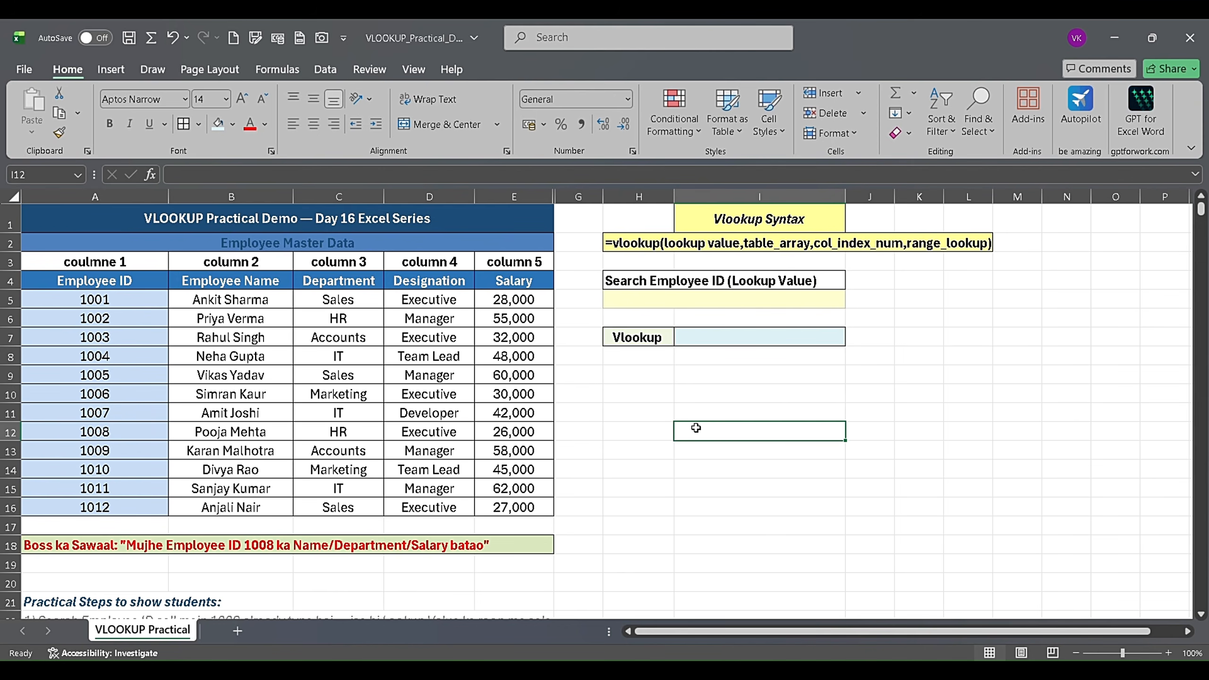
left_click(704, 395)
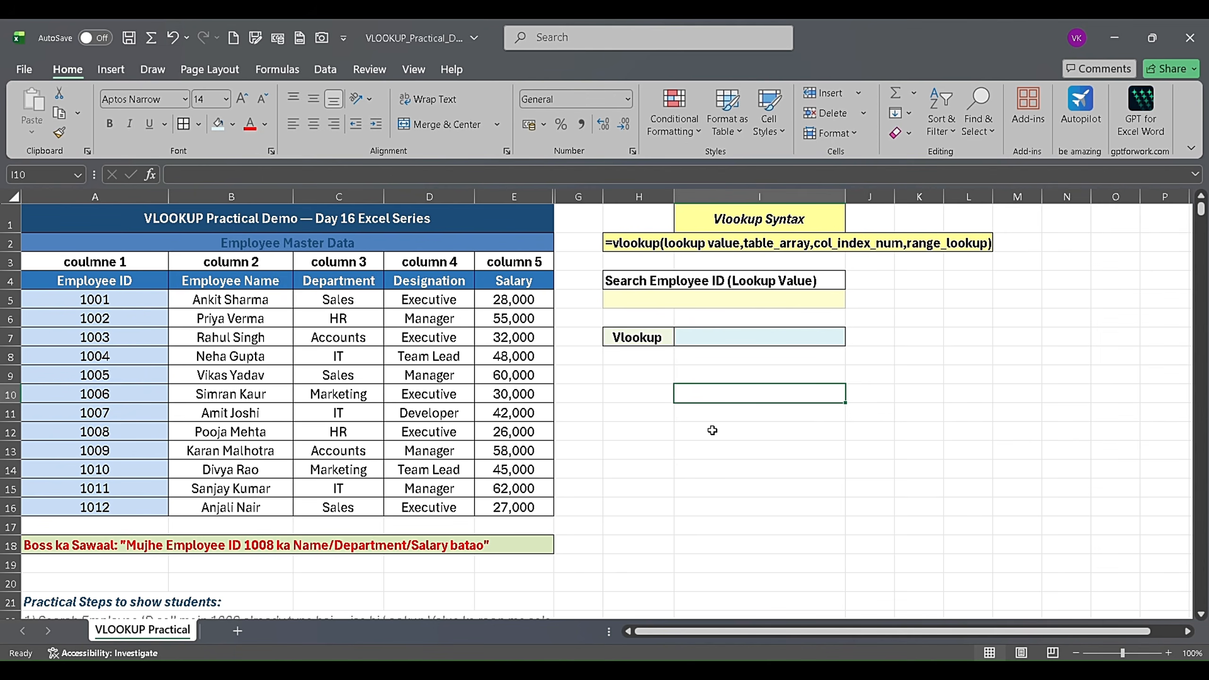
left_click(637, 415)
left_click(651, 482)
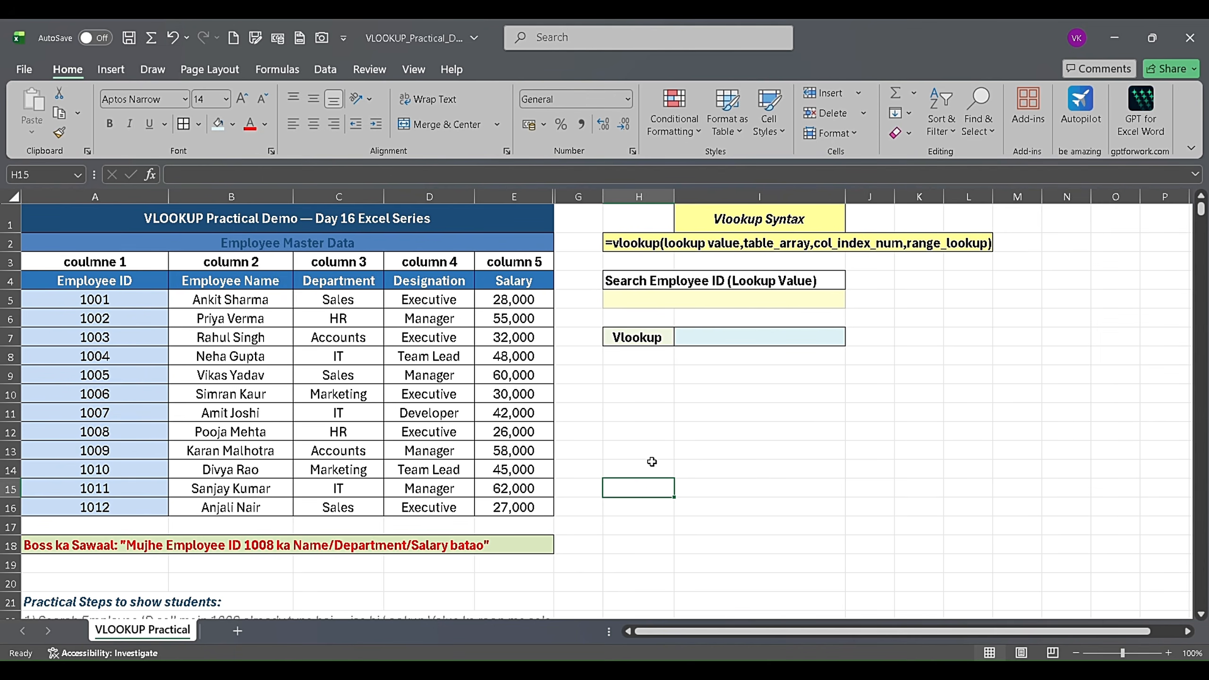
left_click(659, 412)
left_click(638, 371)
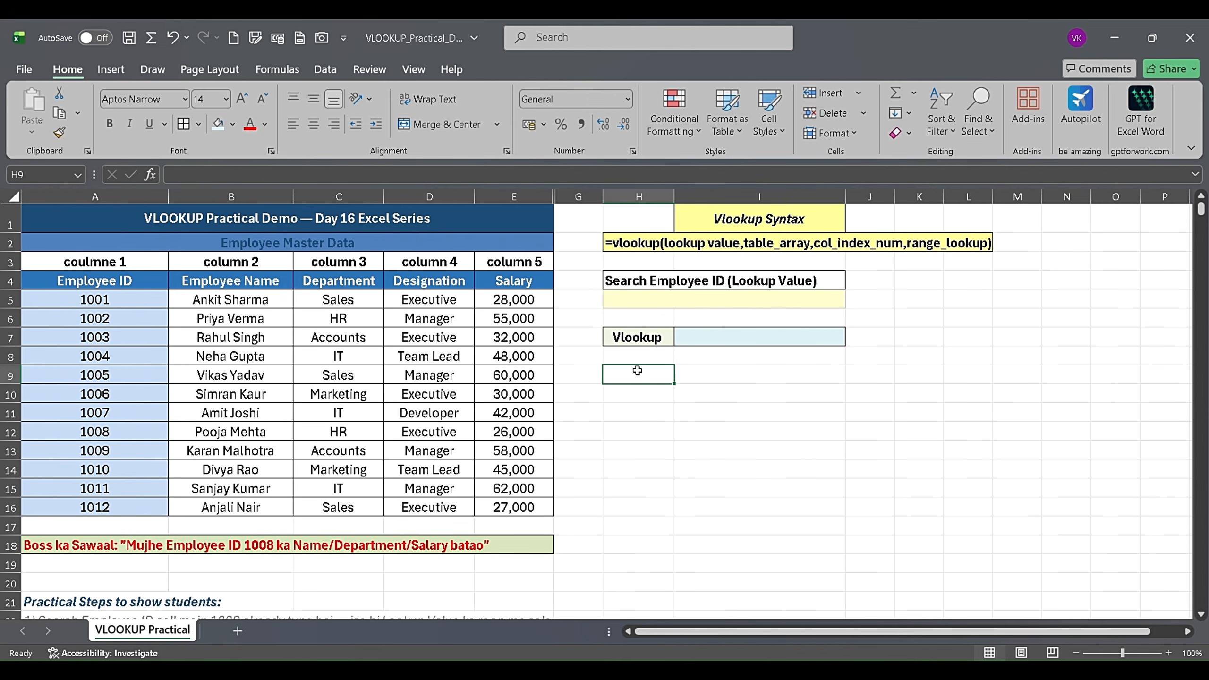
left_click(637, 430)
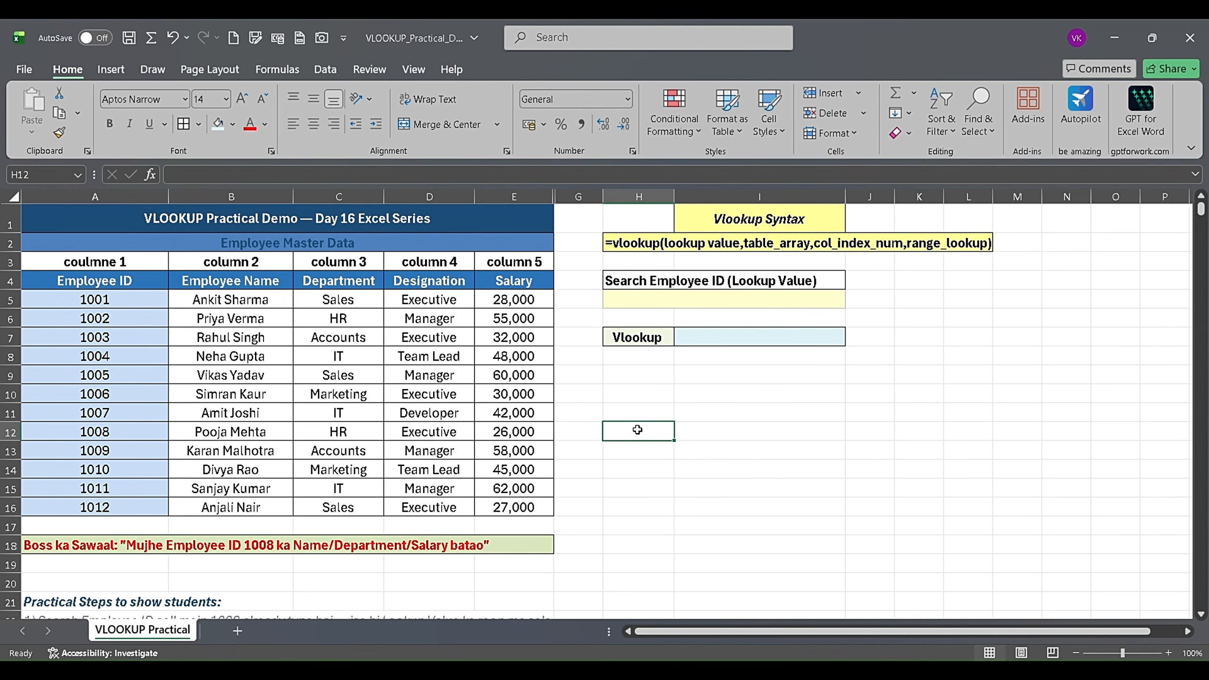
left_click(606, 506)
left_click(657, 472)
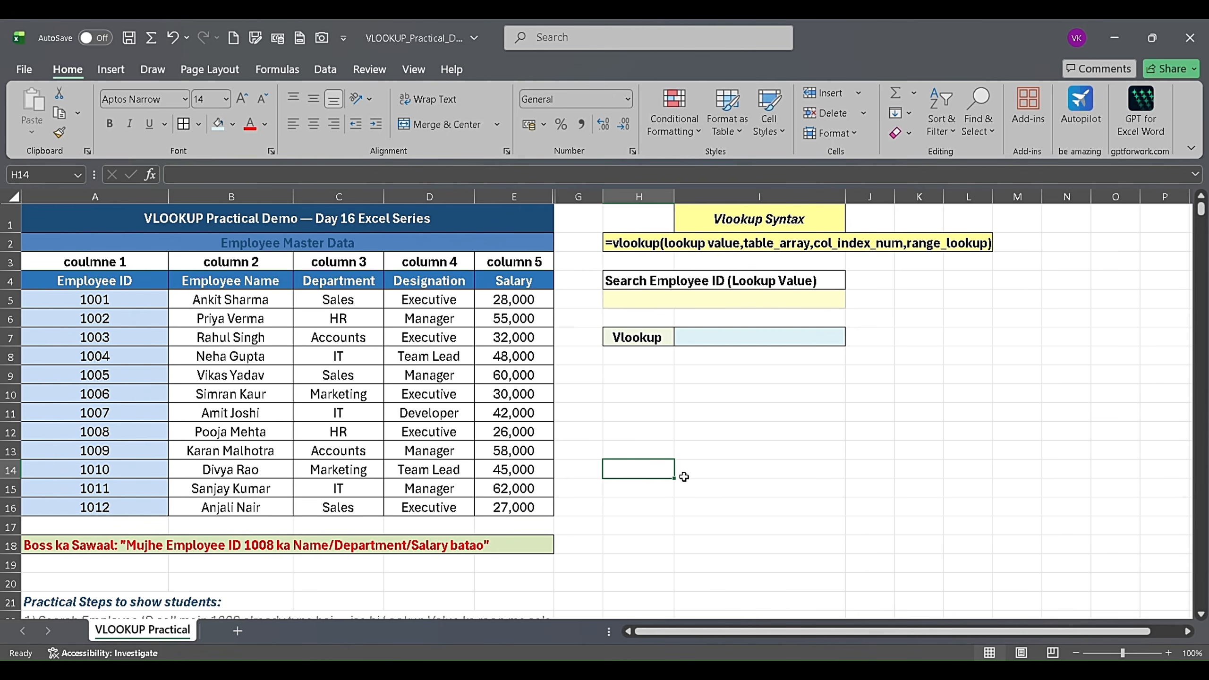
left_click(762, 472)
left_click(807, 445)
left_click(1003, 487)
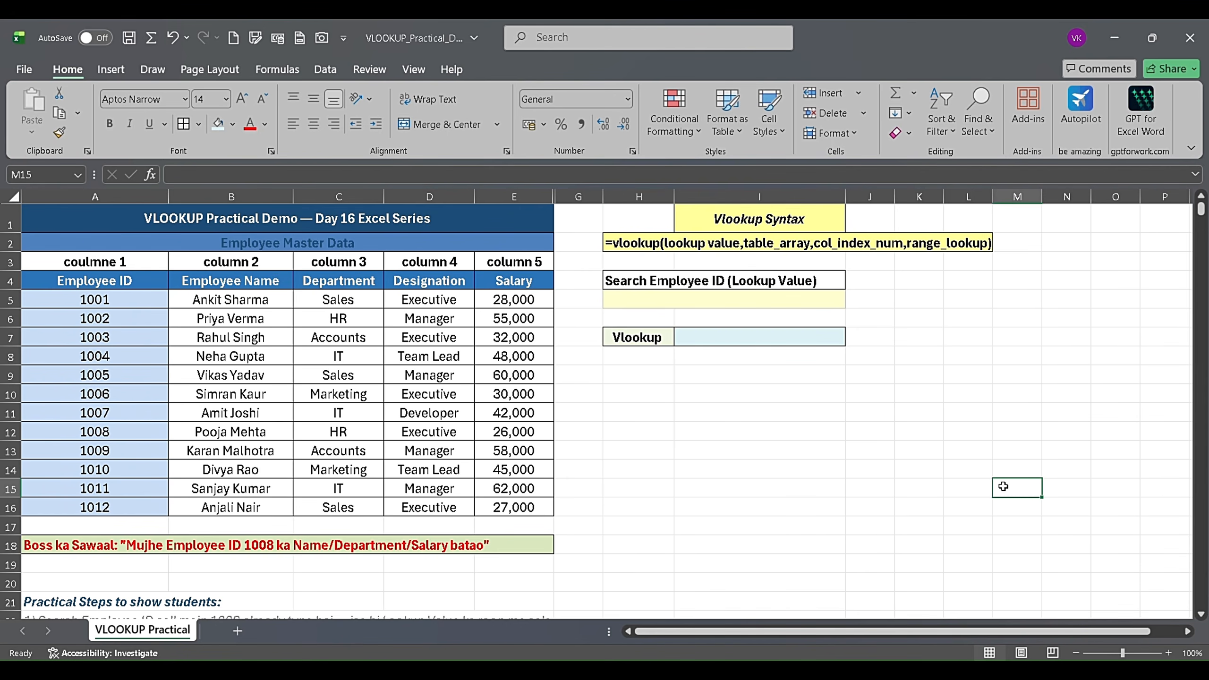
left_click(812, 526)
left_click(724, 478)
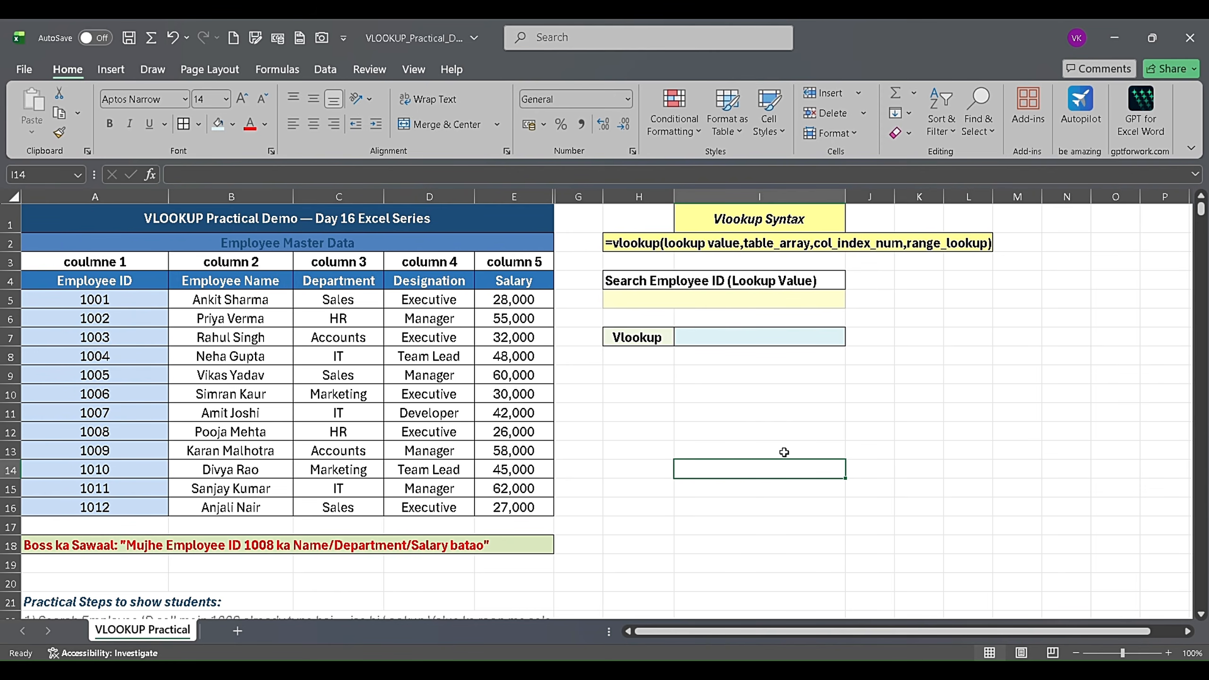
left_click(850, 425)
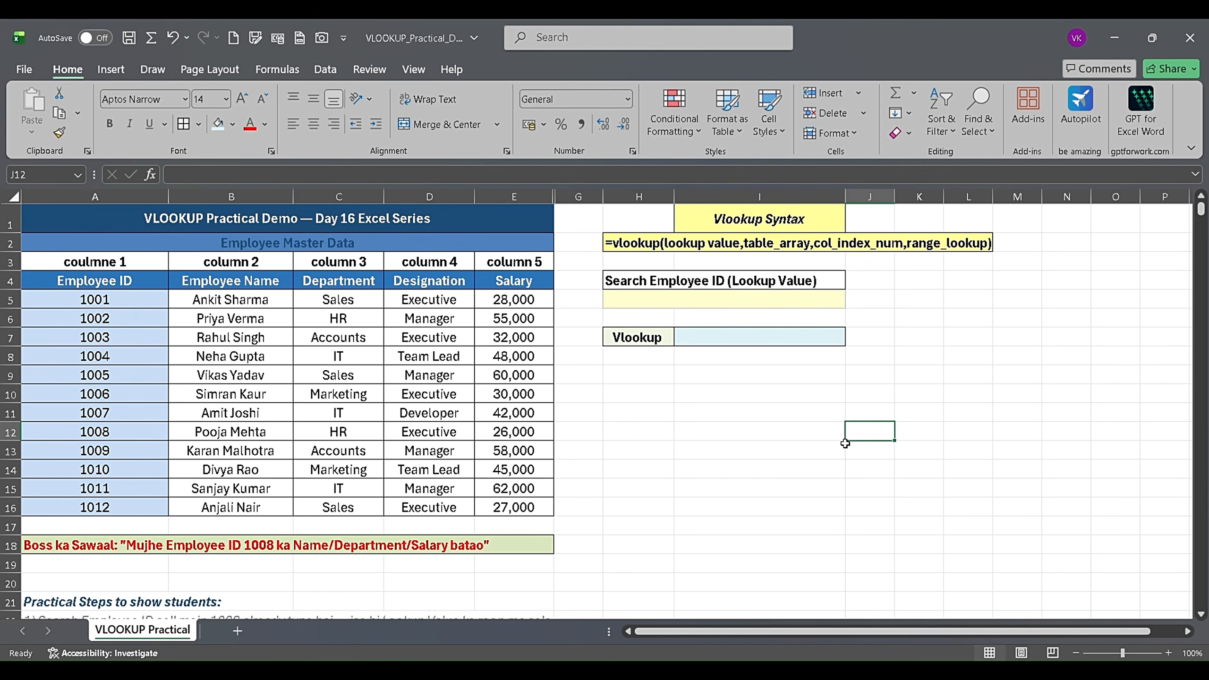
left_click(643, 337)
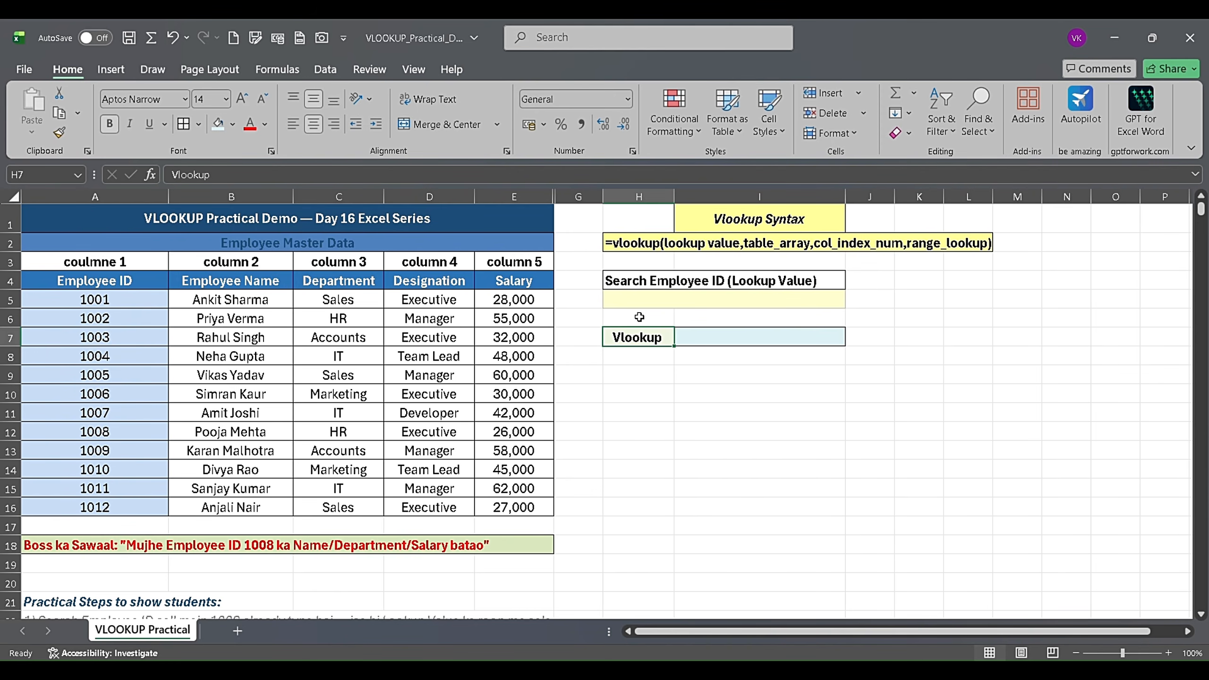
left_click(628, 380)
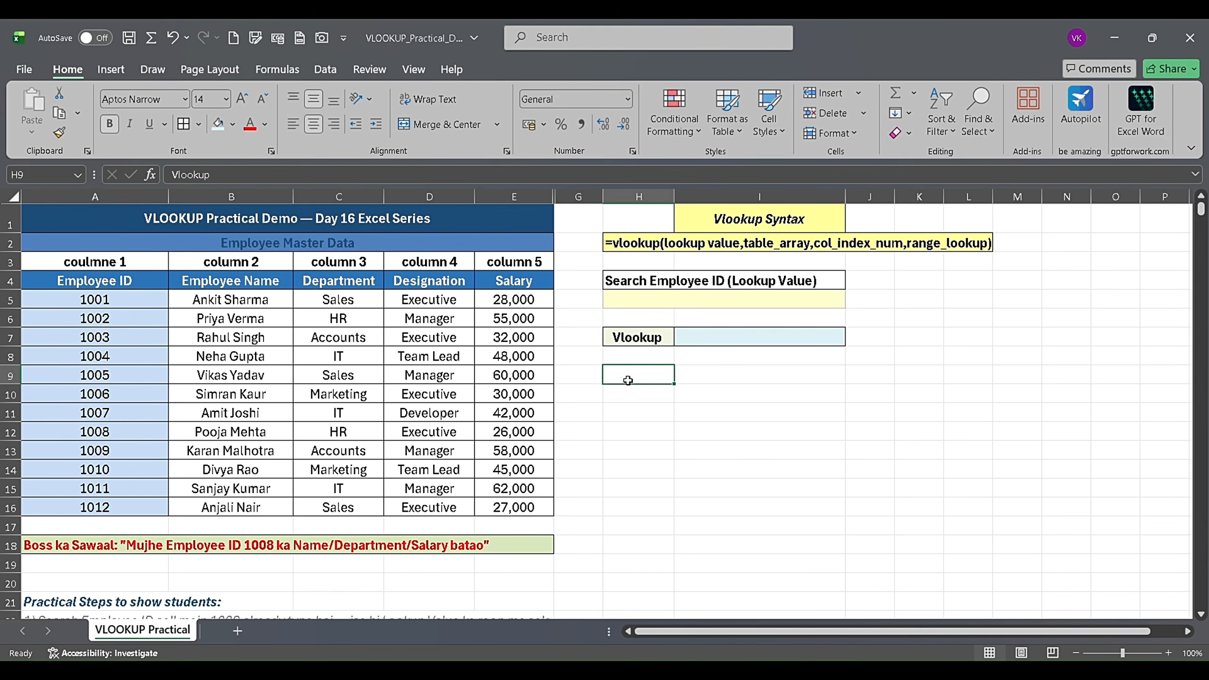
left_click(640, 342)
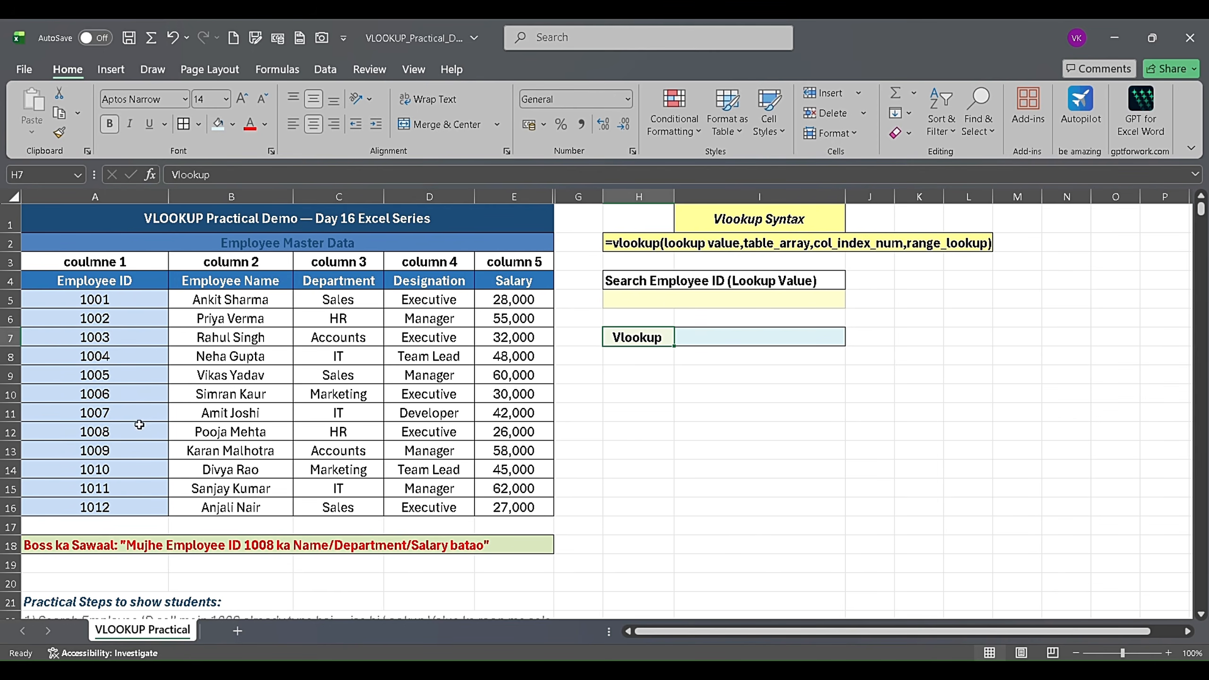
- Enter the employee ID asked for in the row 18 question as the lookup value in cell H5
left_click(644, 303)
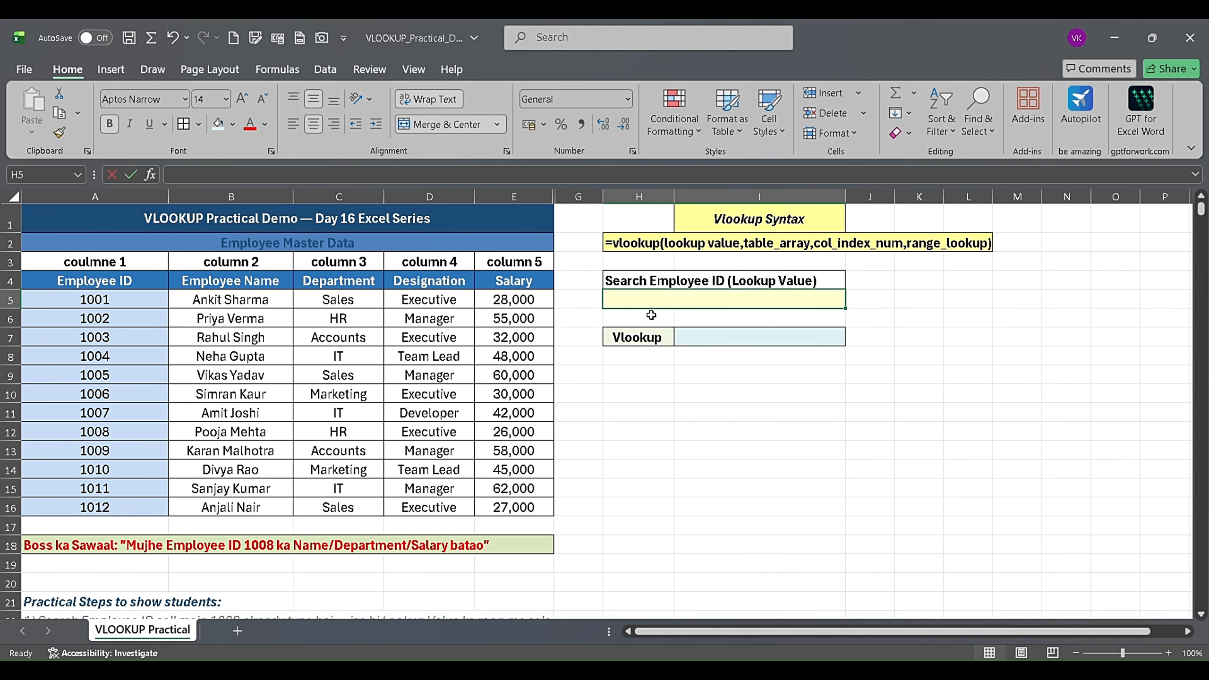
type("1008")
key("Return")
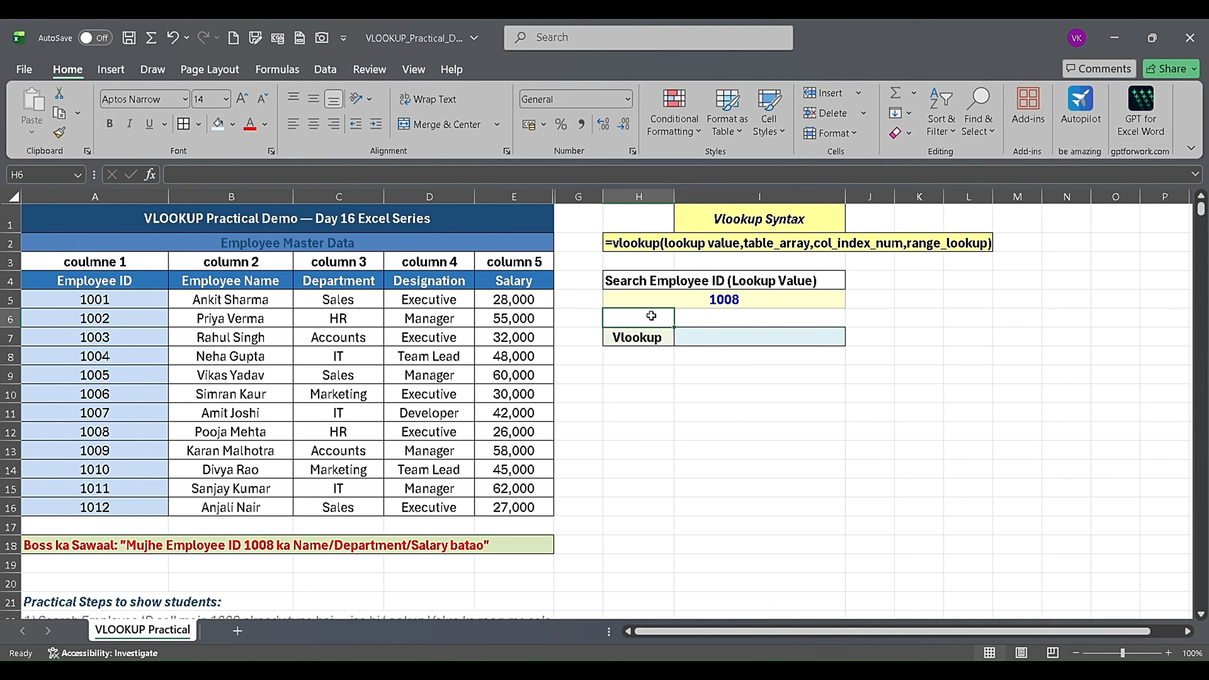
left_click(728, 298)
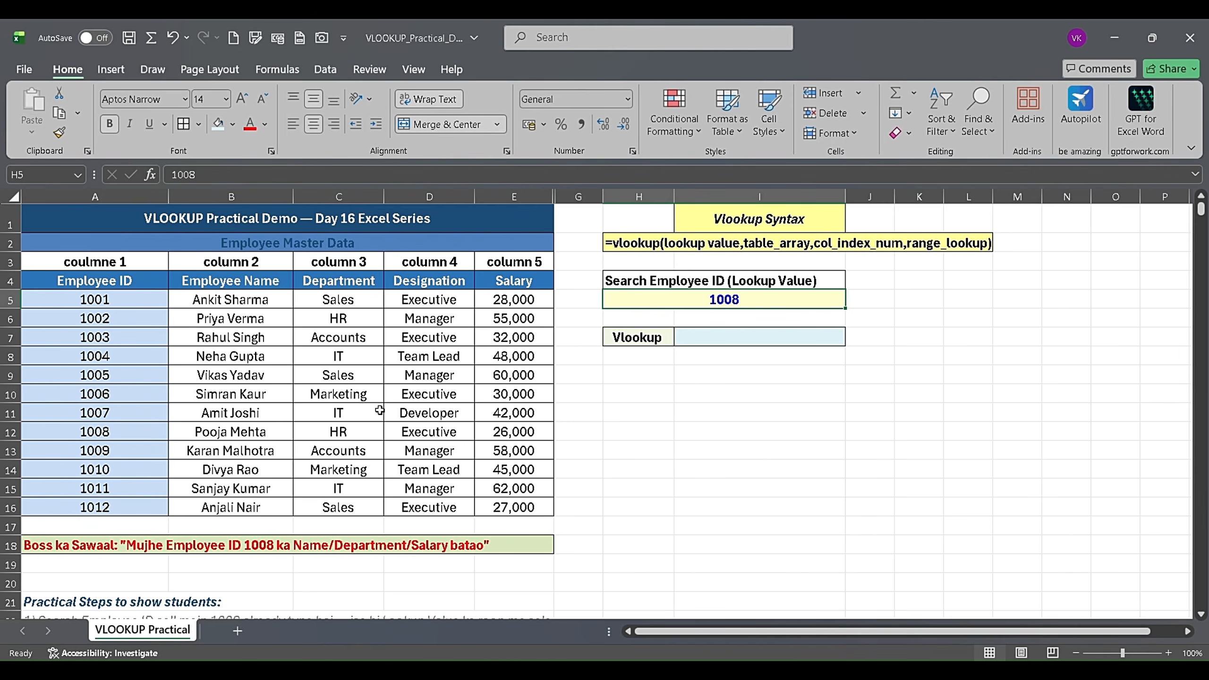
left_click(357, 392)
left_click(326, 334)
left_click(225, 374)
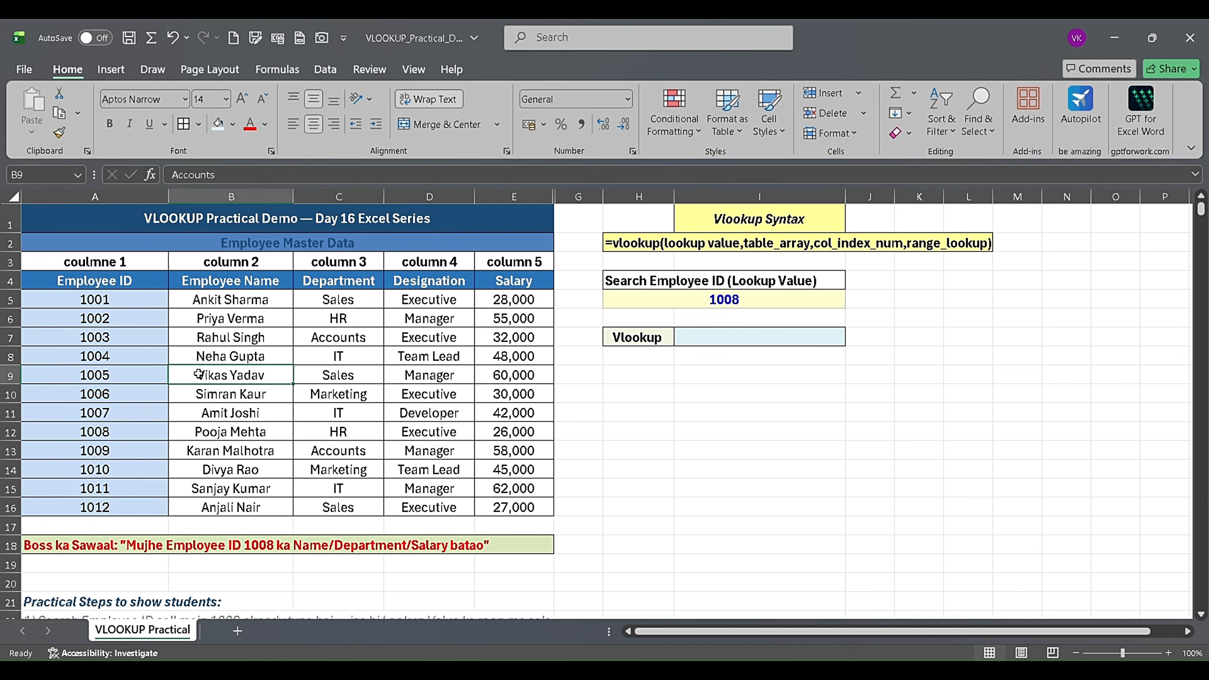
left_click(229, 409)
left_click(343, 450)
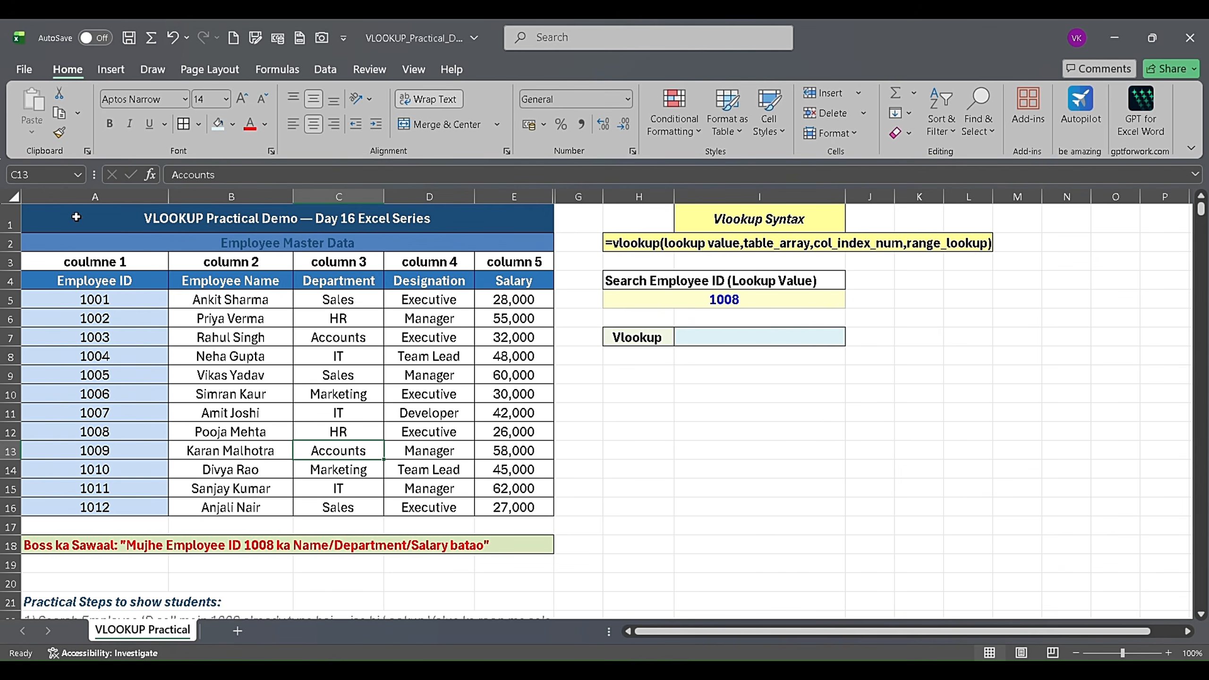
left_click(604, 390)
left_click(618, 351)
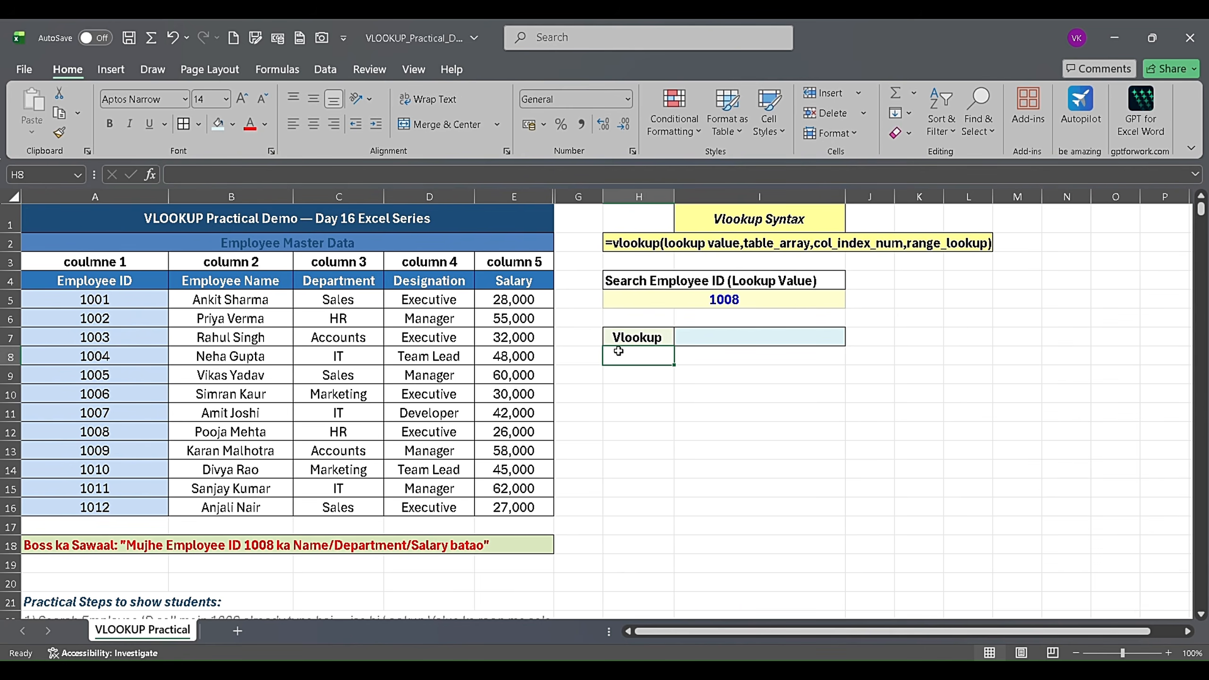
left_click(628, 335)
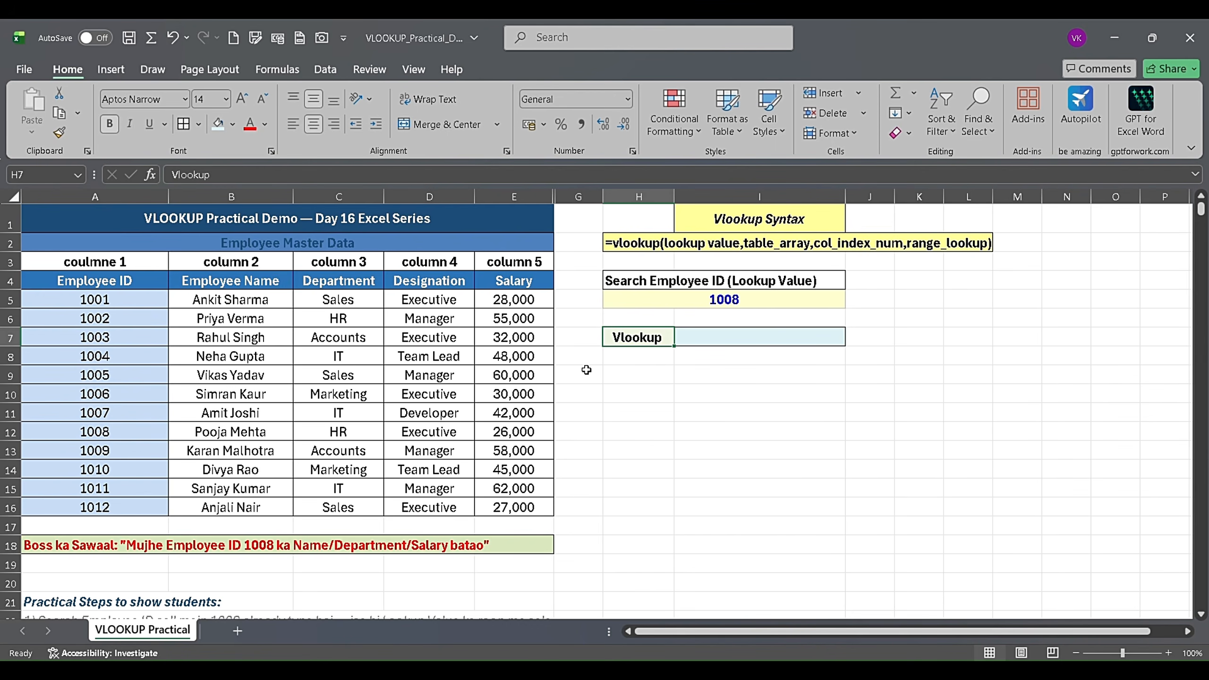
left_click(709, 316)
left_click(722, 294)
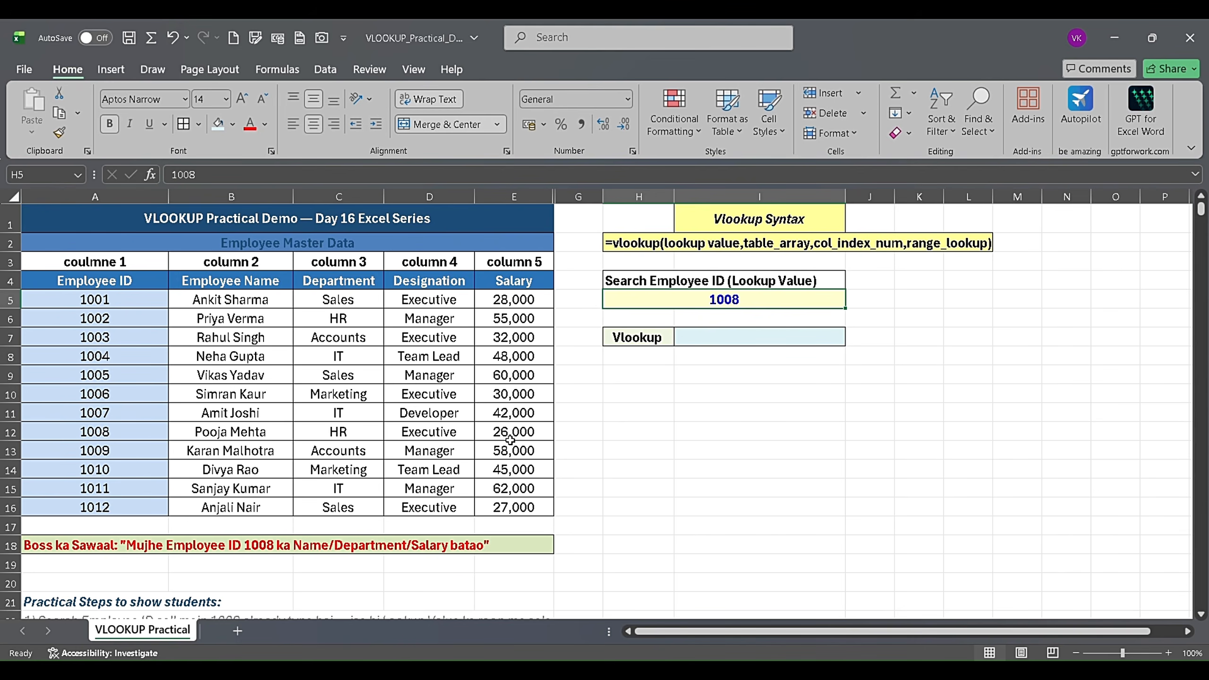
left_click(666, 377)
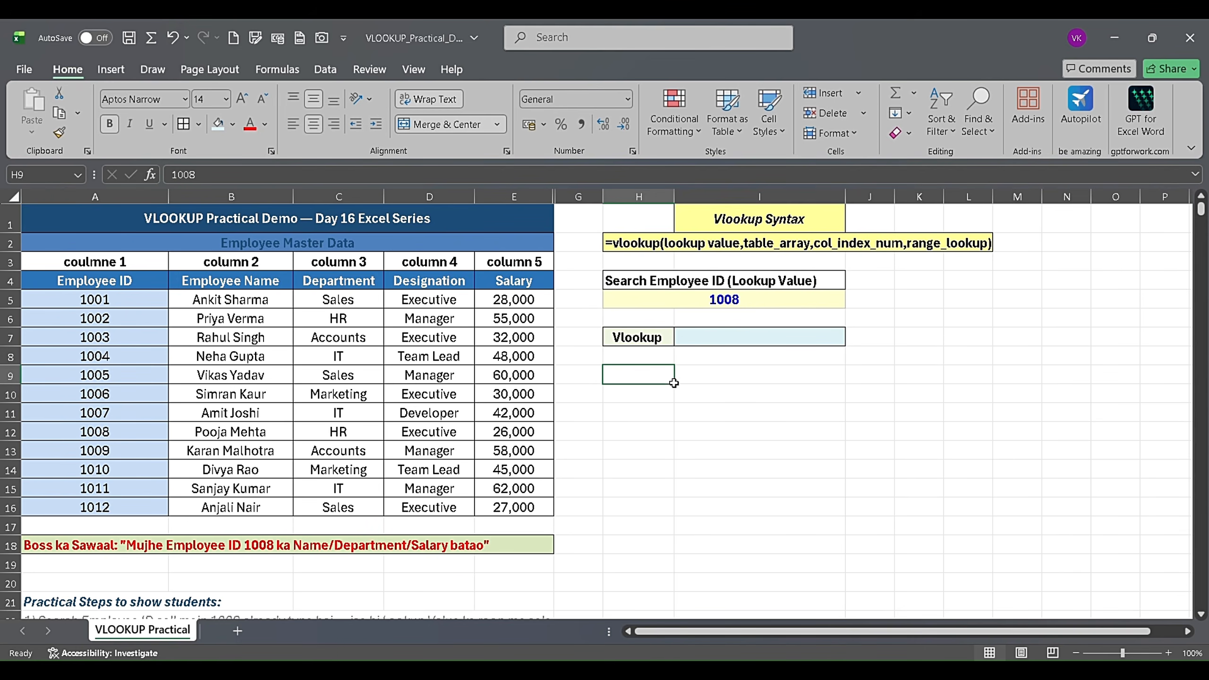
left_click(640, 450)
left_click(656, 371)
left_click(640, 450)
left_click(649, 508)
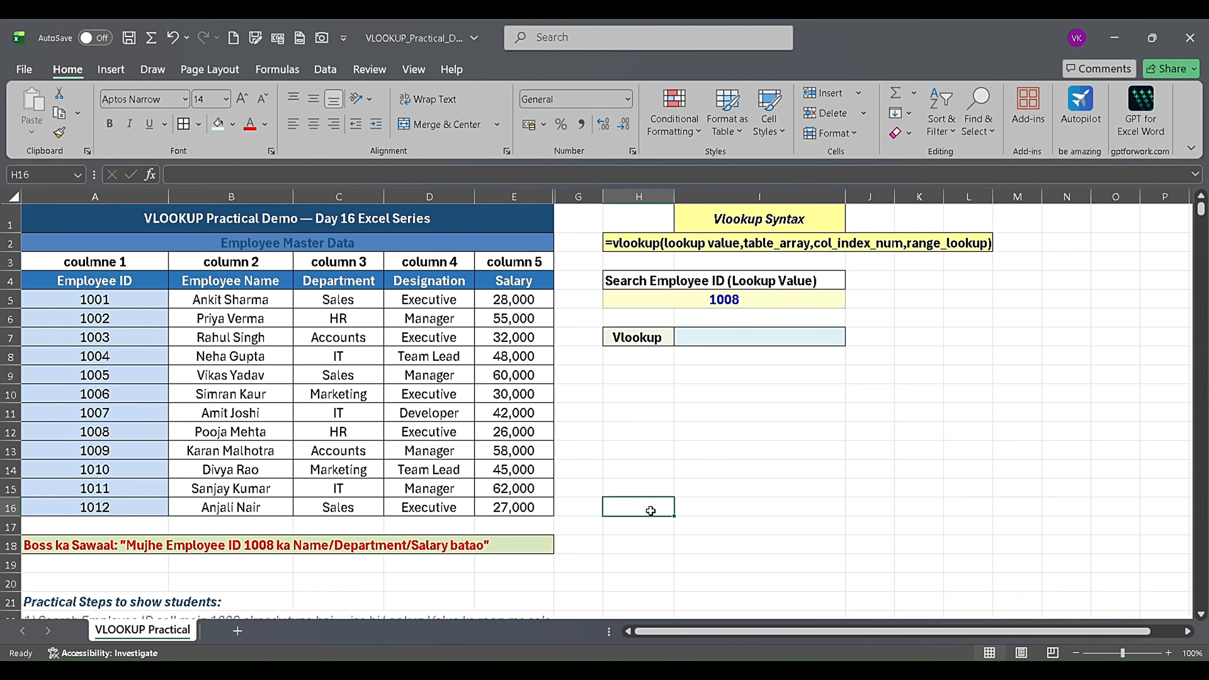
left_click(647, 430)
left_click(639, 369)
left_click(648, 431)
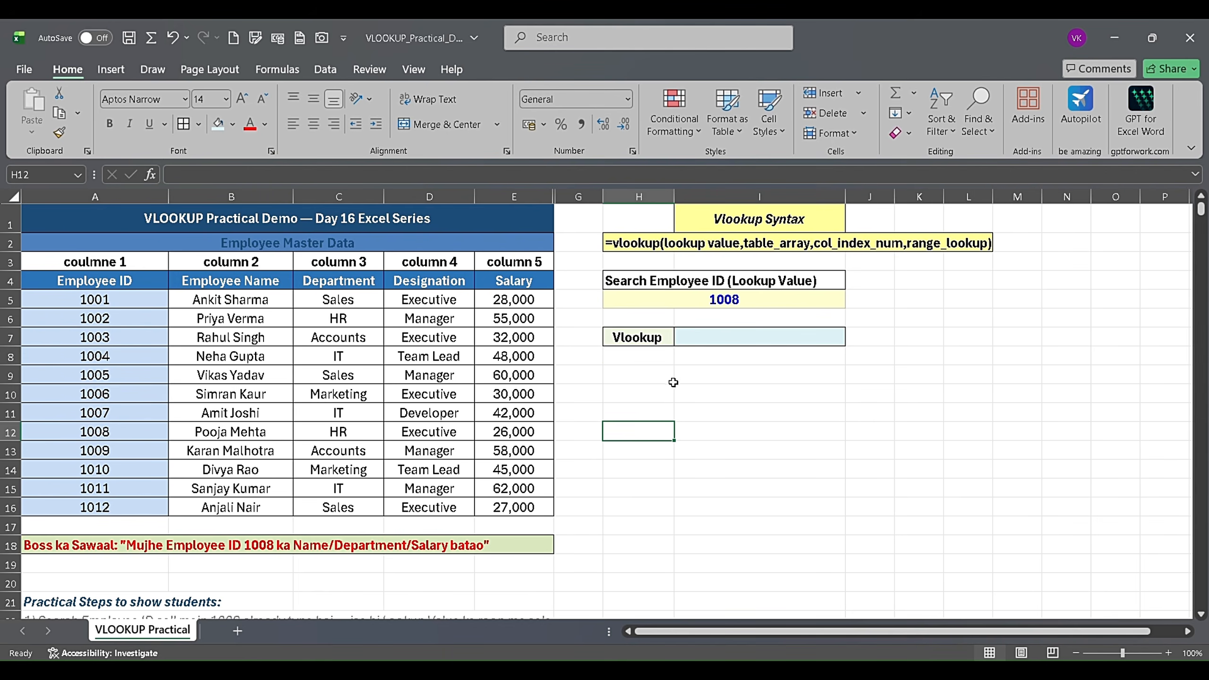
- Enter the formula =VLOOKUP(H5,A5:E16,2,FALSE) in cell I7 to look up the employee name by exact match
left_click(728, 339)
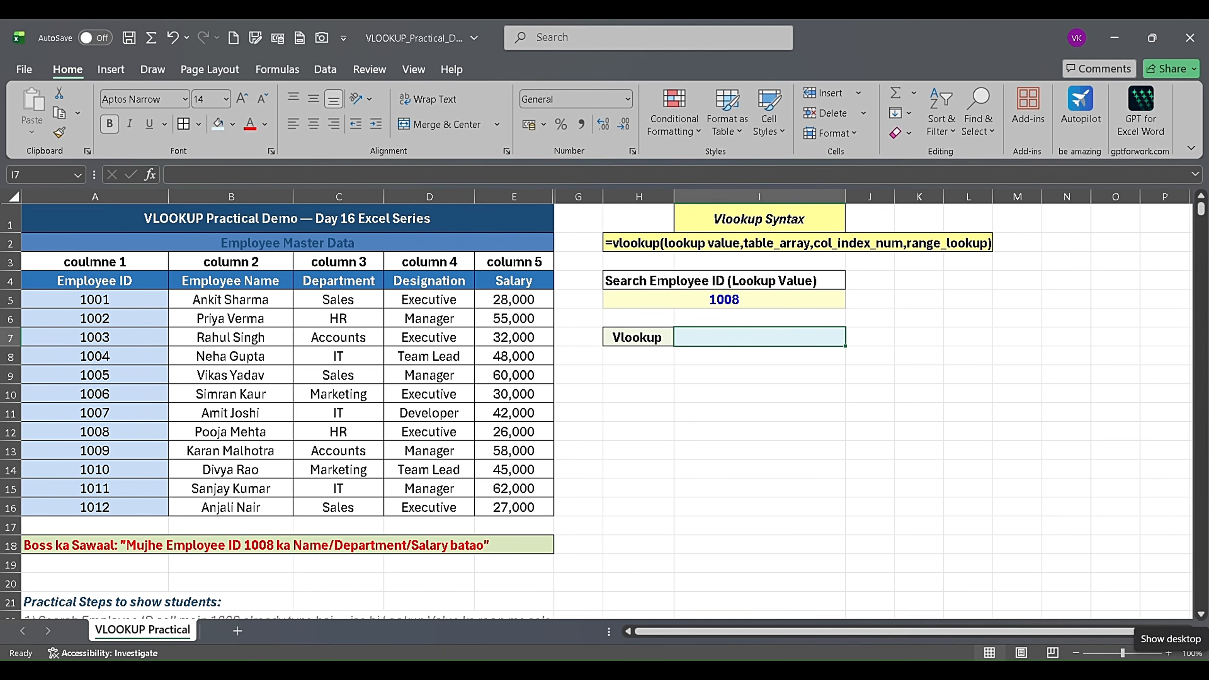
type("=vl")
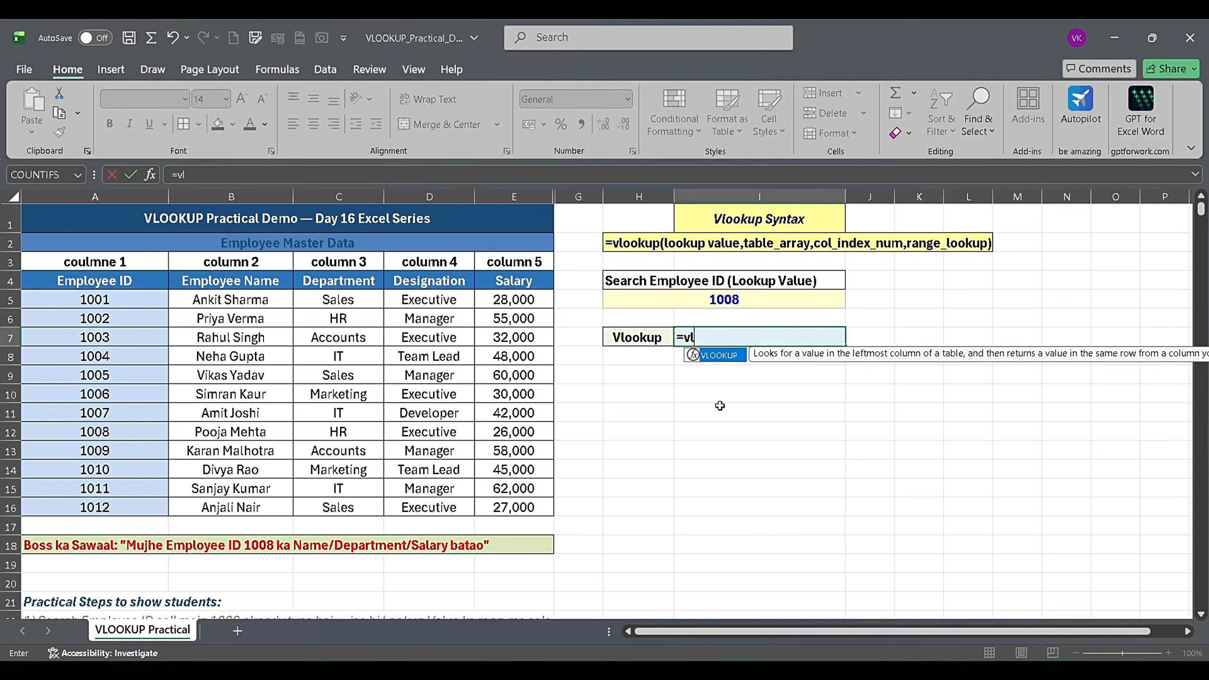
key("Tab")
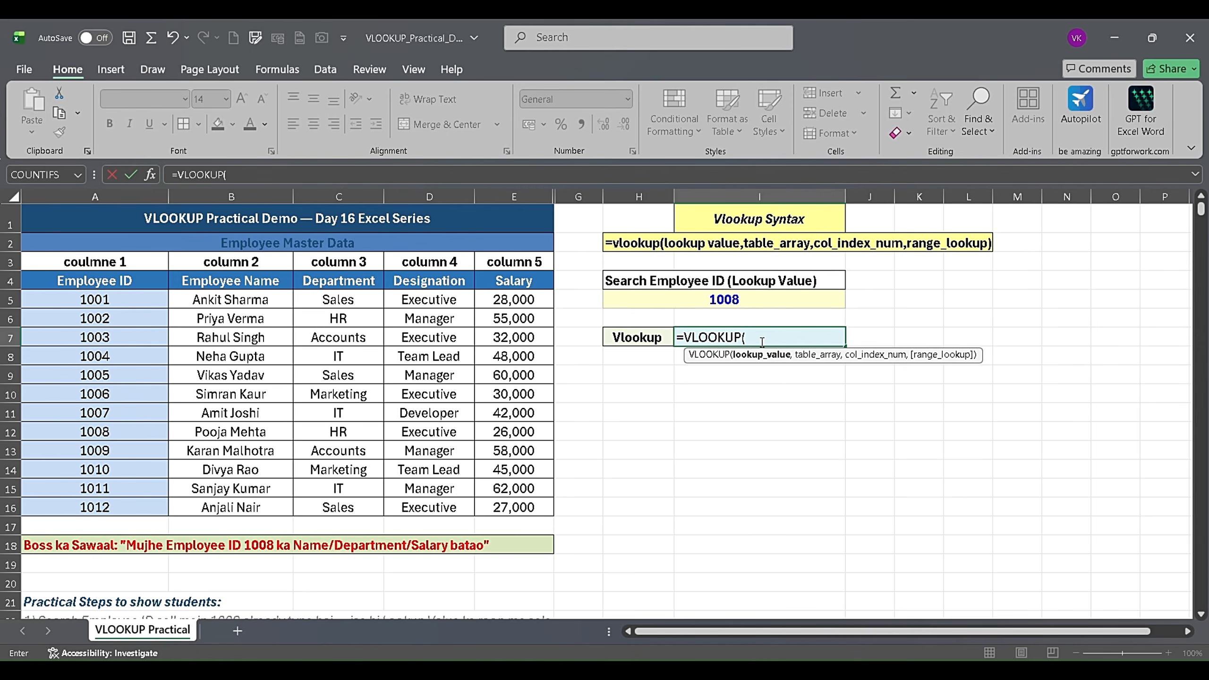
left_click(731, 301)
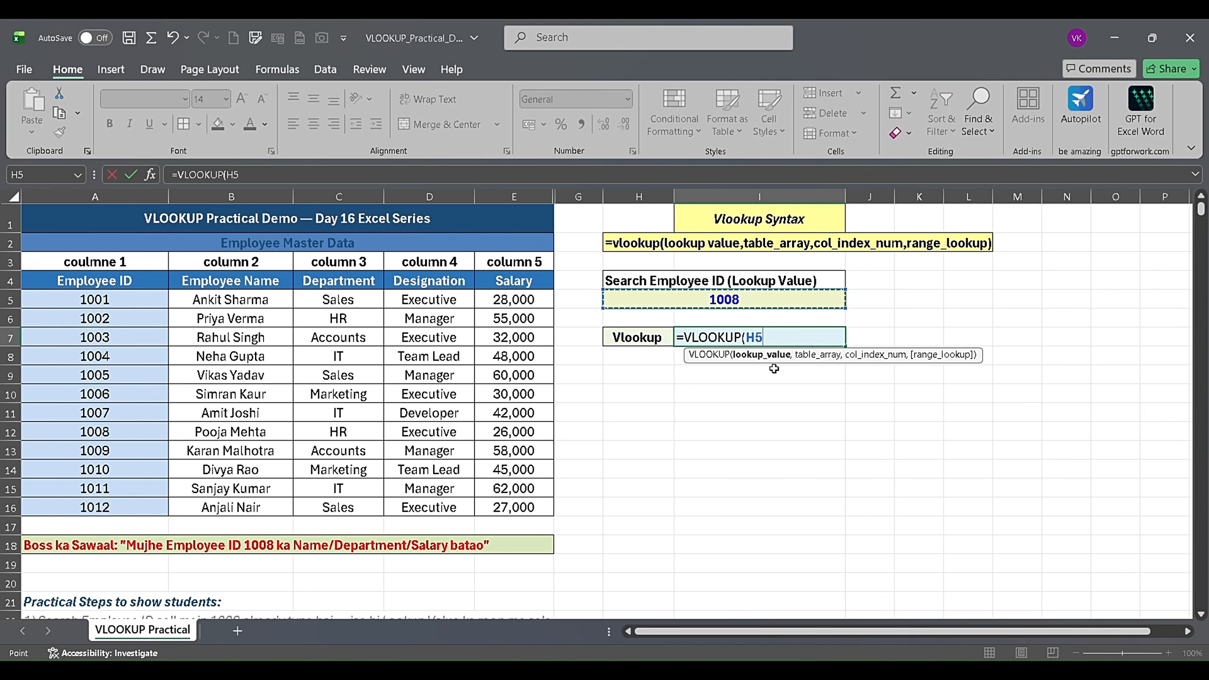
type(",")
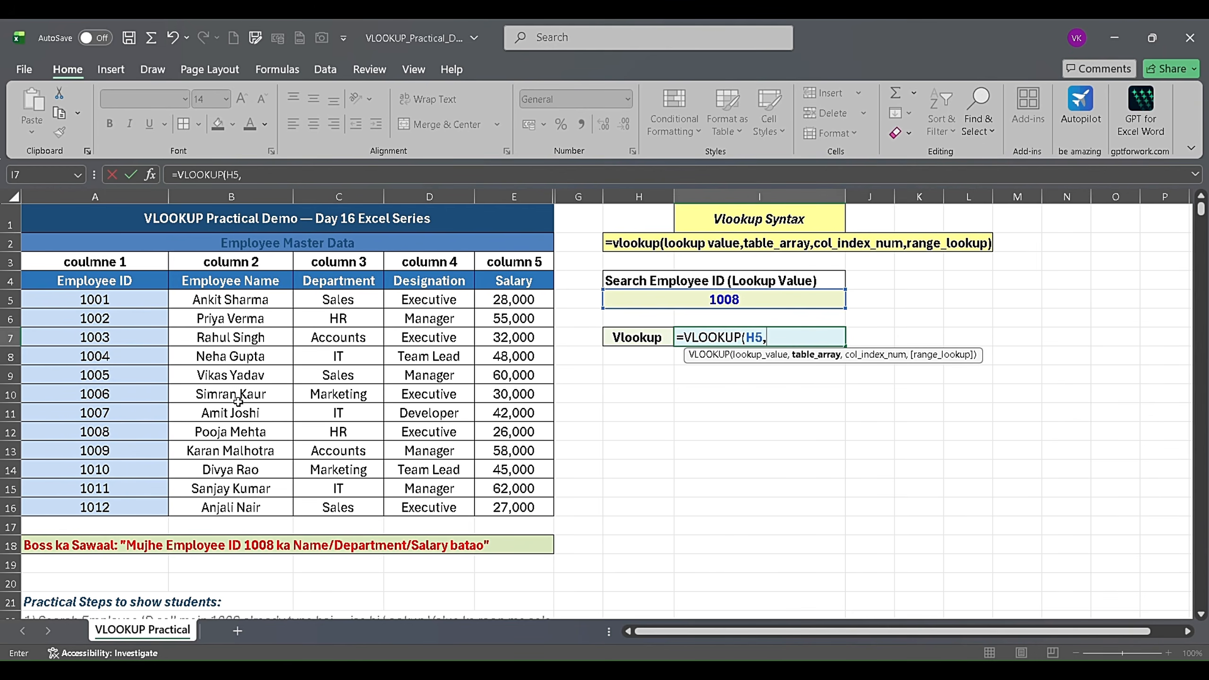
left_click_drag(102, 299, 517, 507)
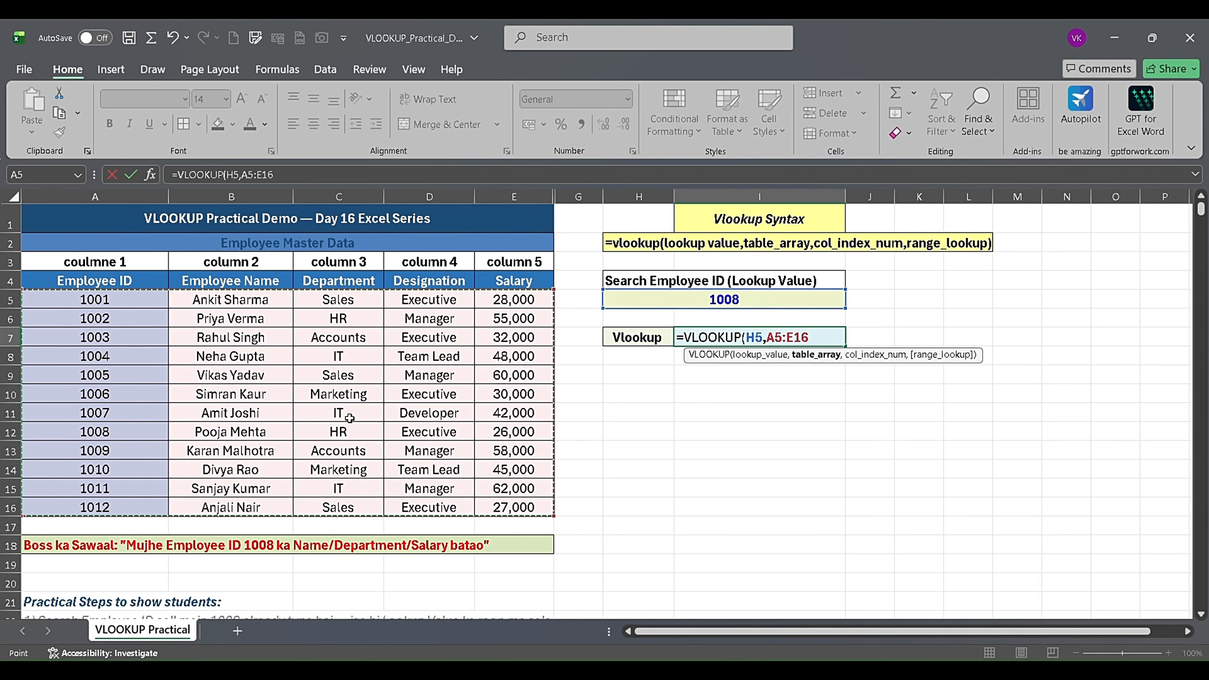
type(",2")
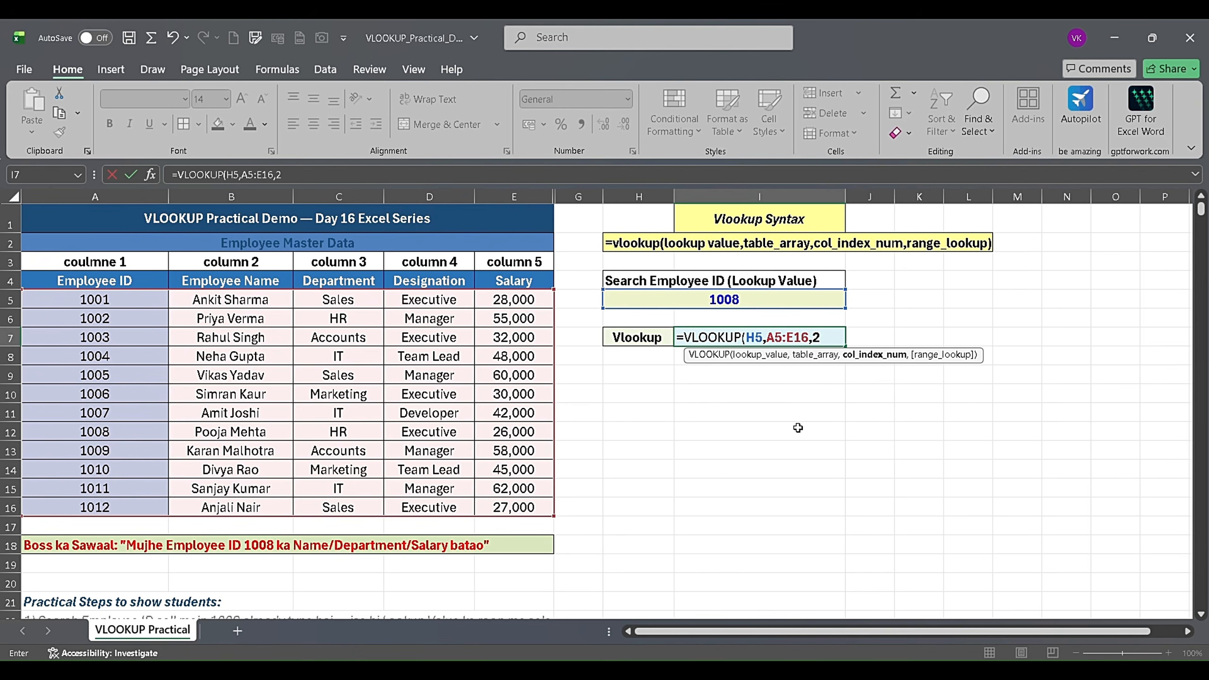
type(",")
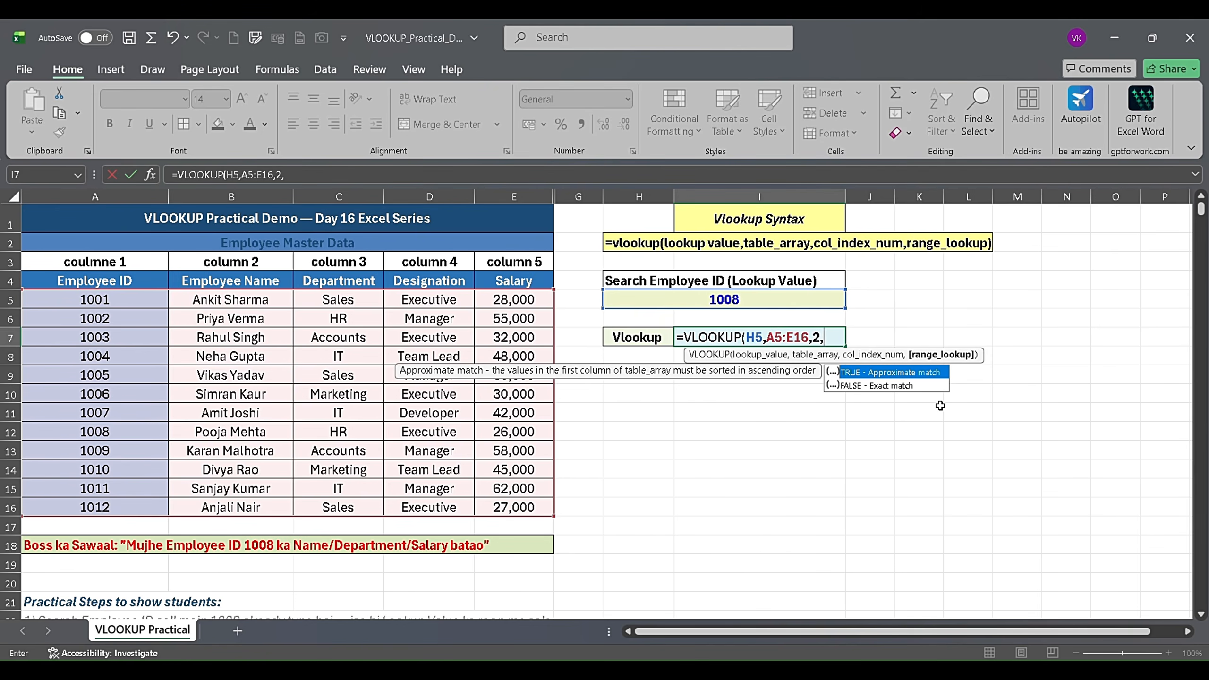
type("f")
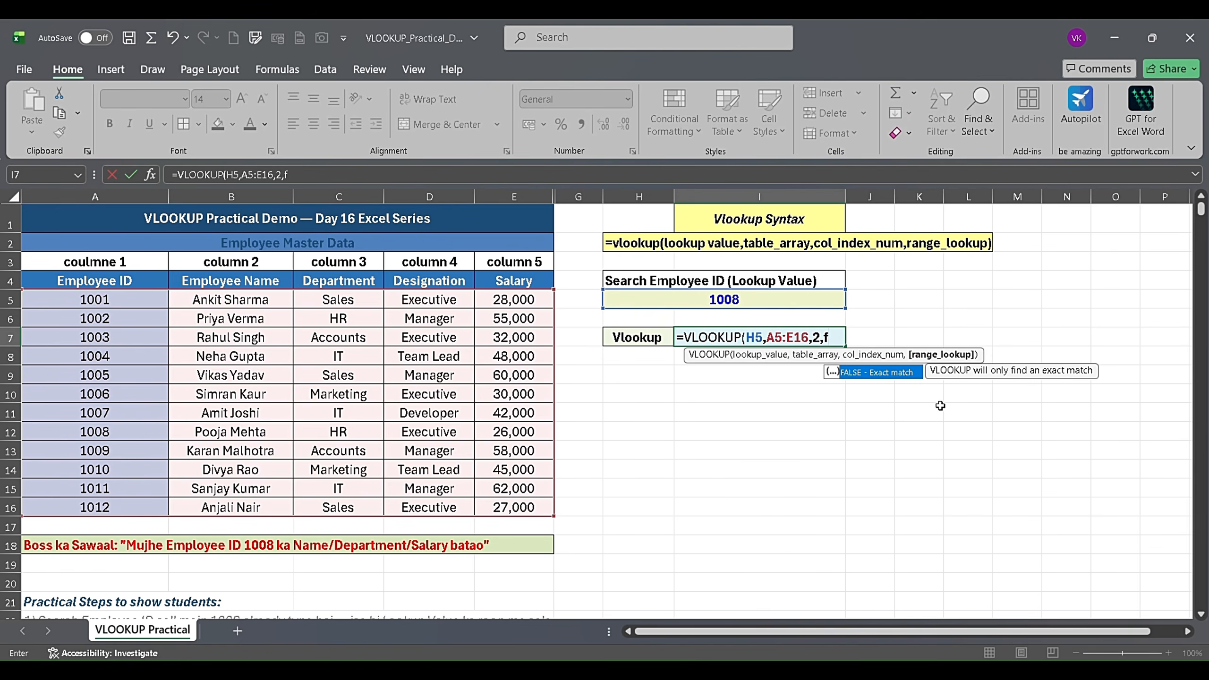
key("Tab")
type(")")
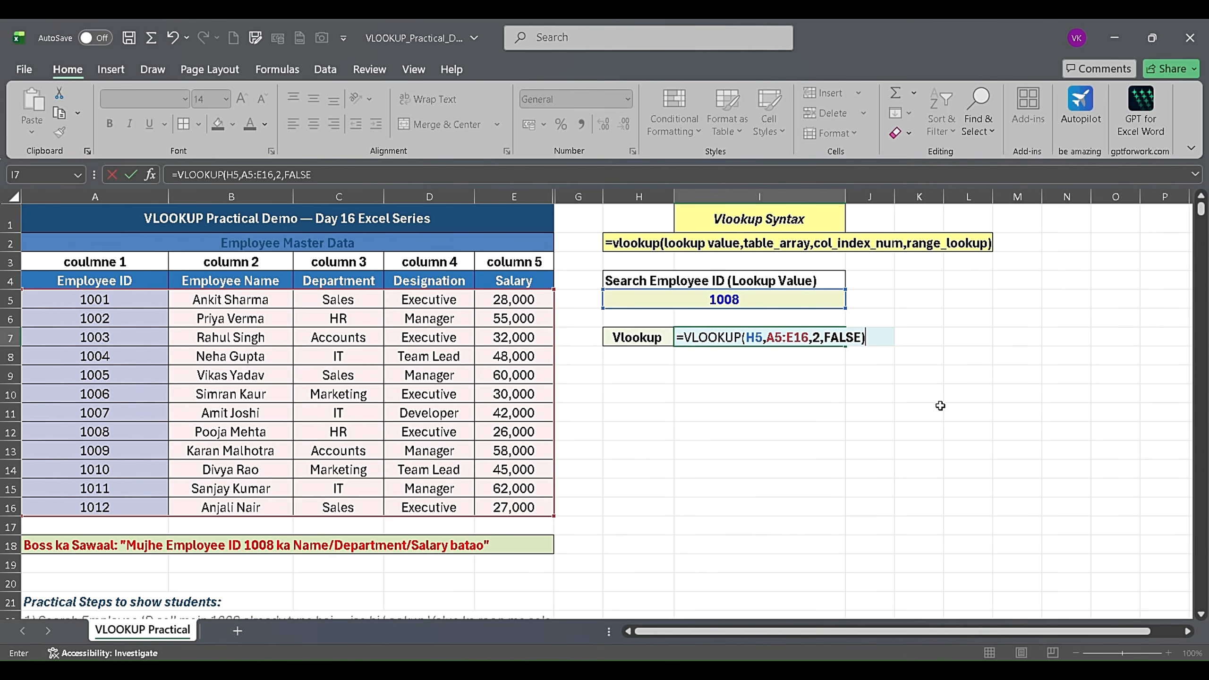
key("Return")
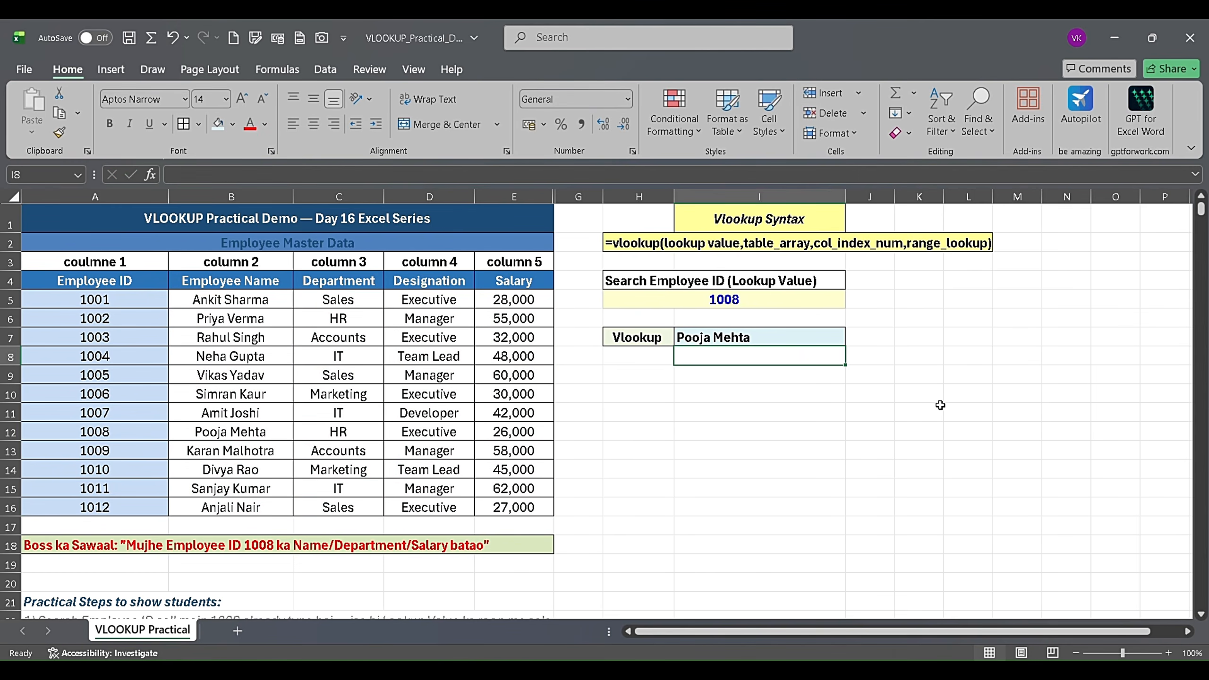
- Highlight the looked-up employee's record in A12:E12 with a light aqua fill
left_click(780, 338)
left_click_drag(133, 433, 516, 431)
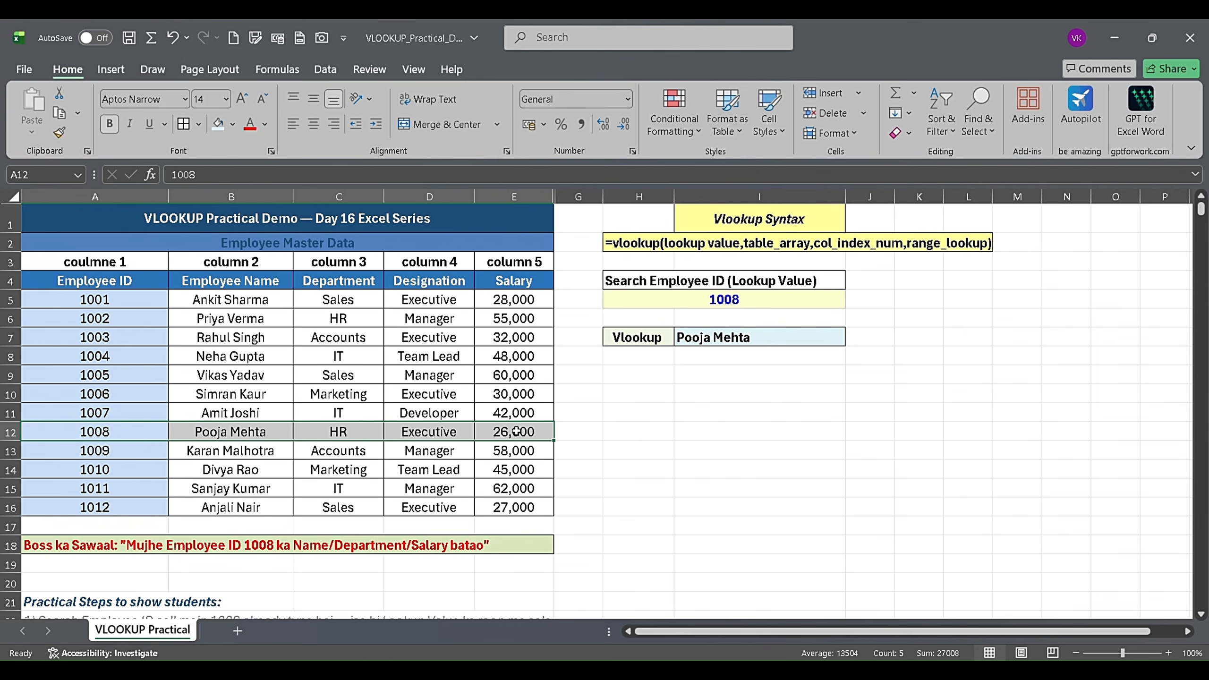
left_click(219, 125)
left_click(297, 484)
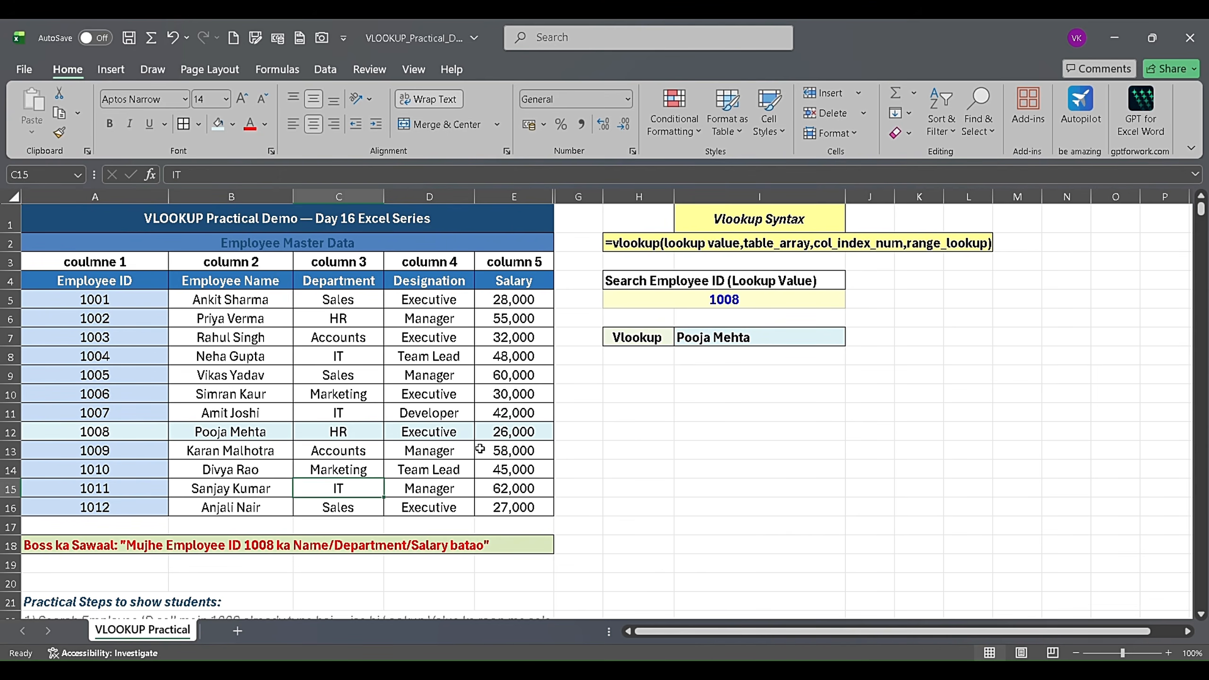
- Set the VLOOKUP column index in cell I7 to 3 to return the department, and center the result horizontally
left_click(732, 344)
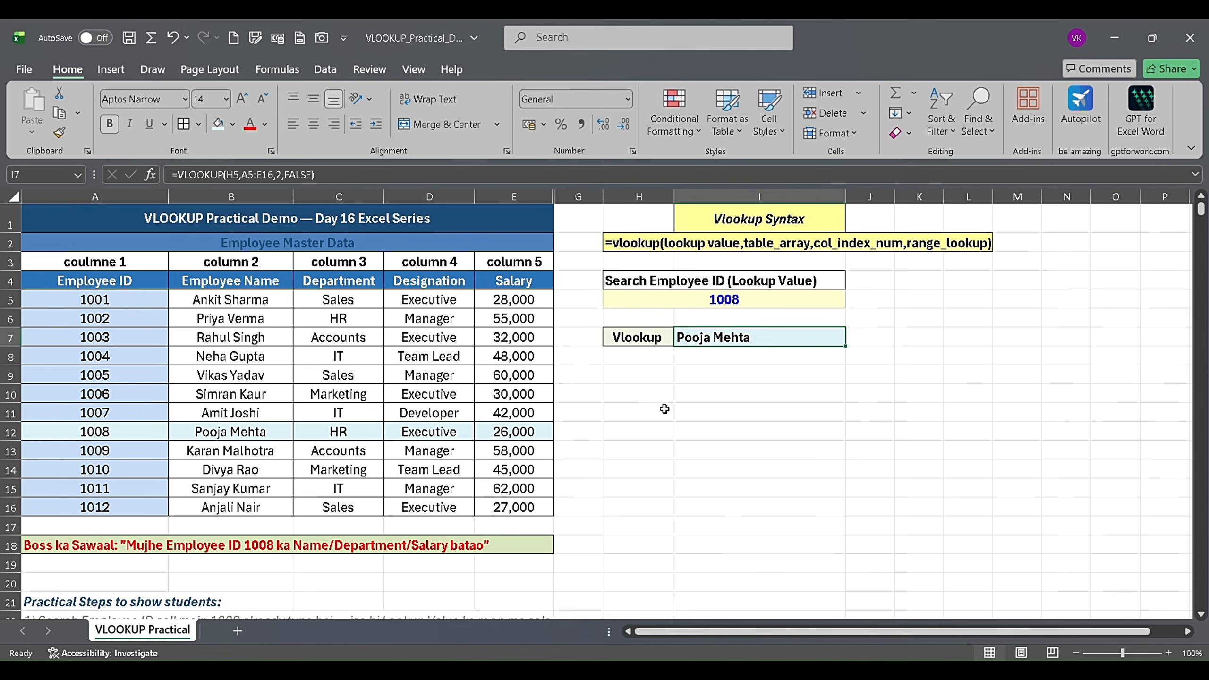
double_click(776, 337)
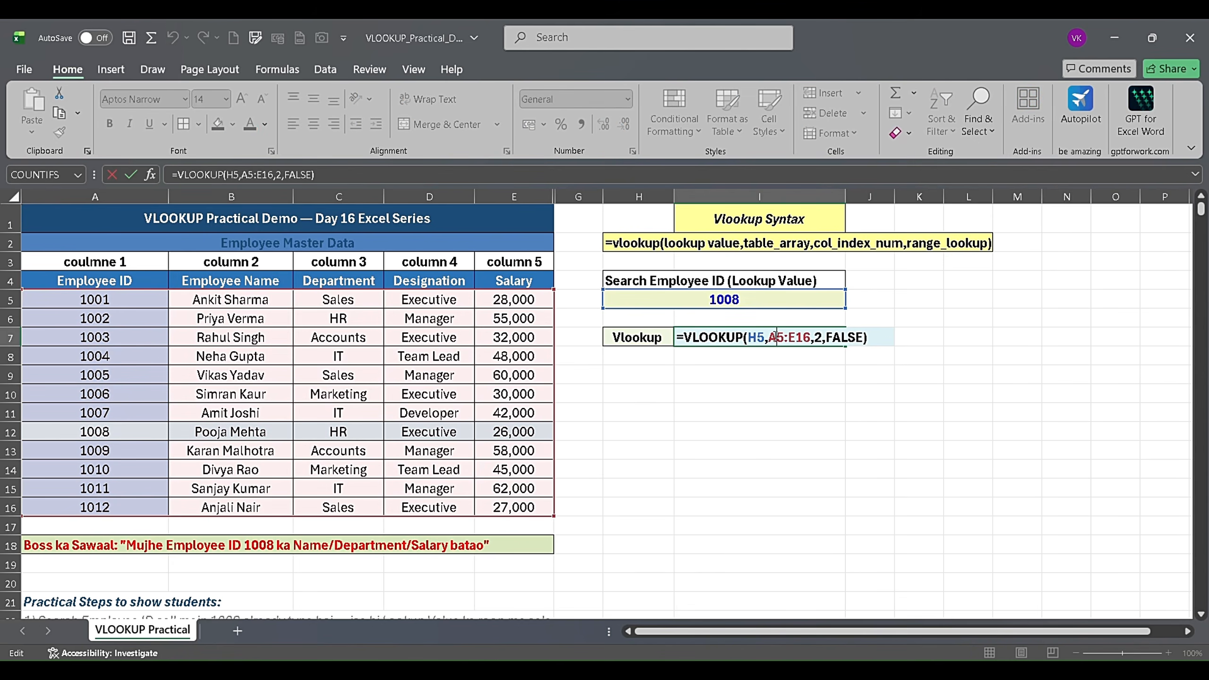
left_click(824, 337)
key("BackSpace")
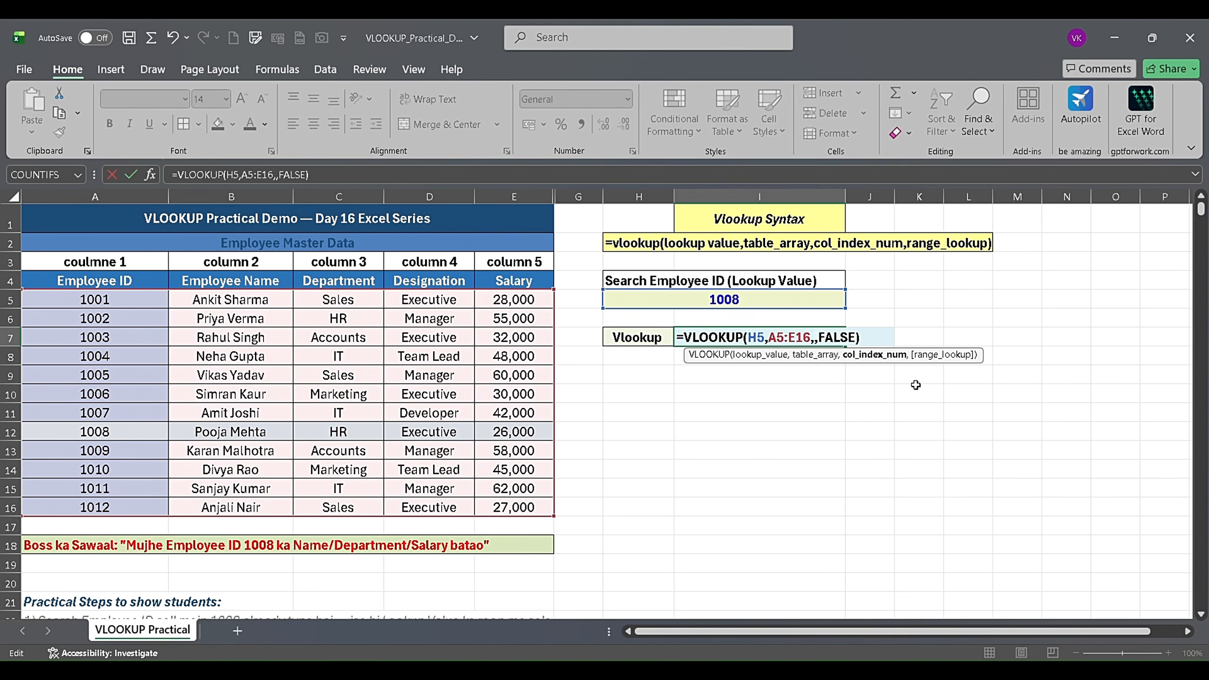
type("3")
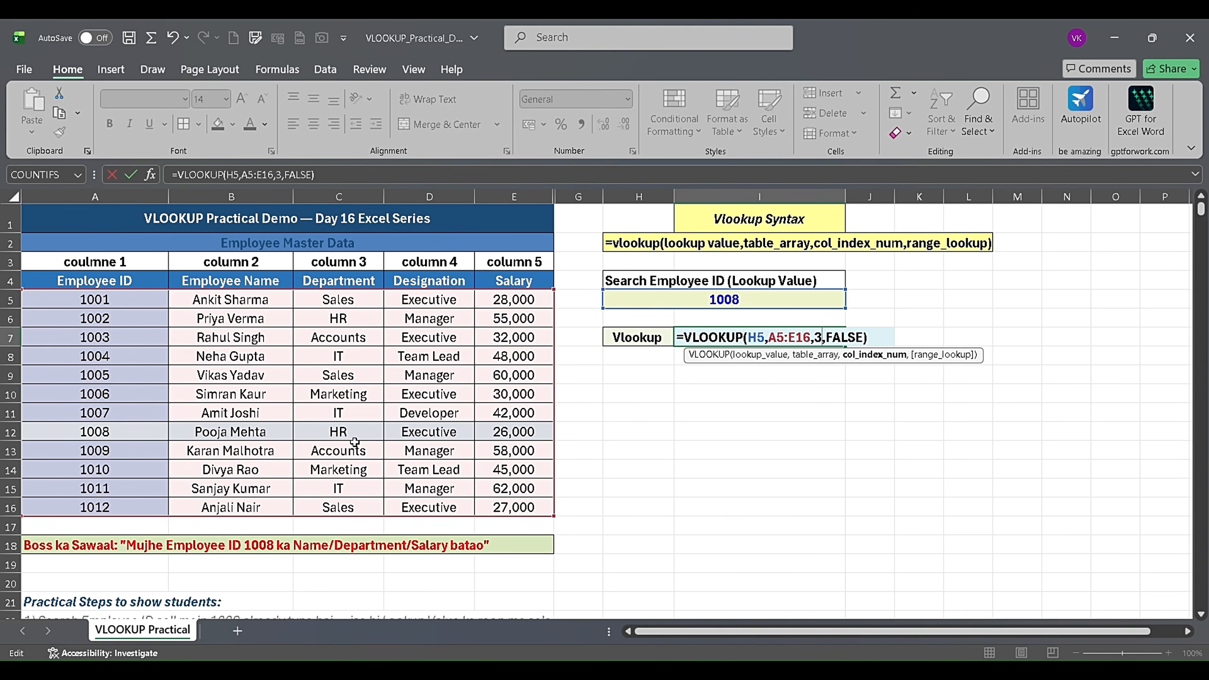
key("Return")
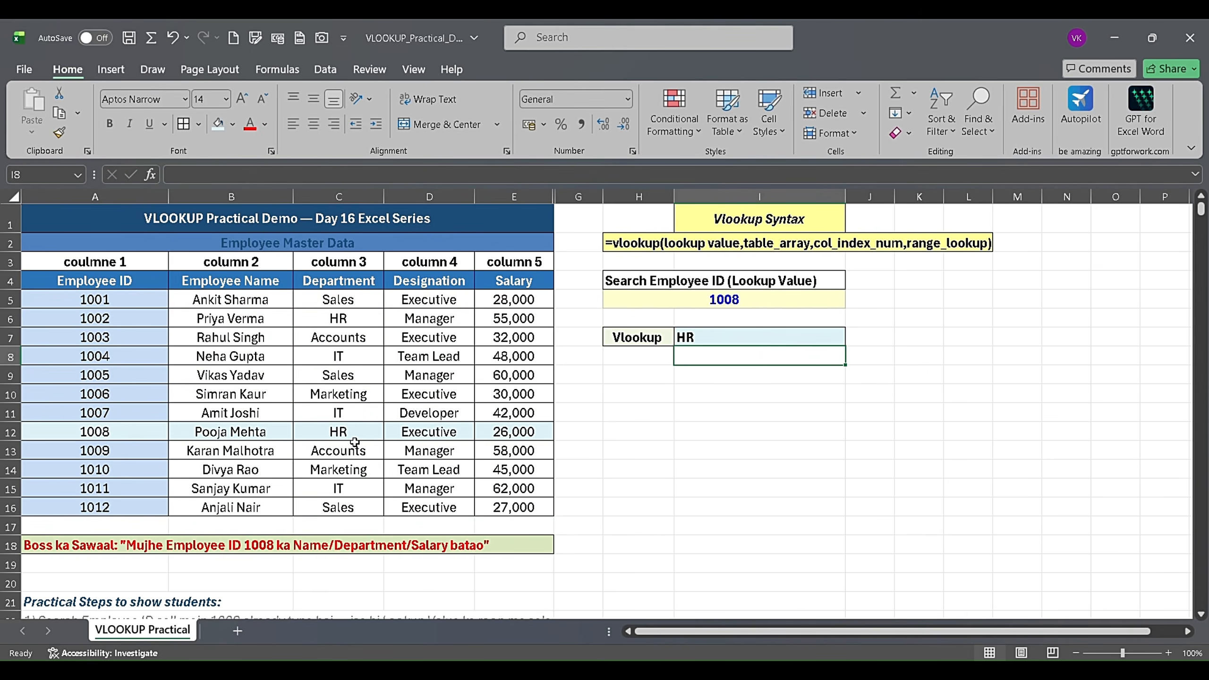
left_click(759, 341)
left_click(313, 124)
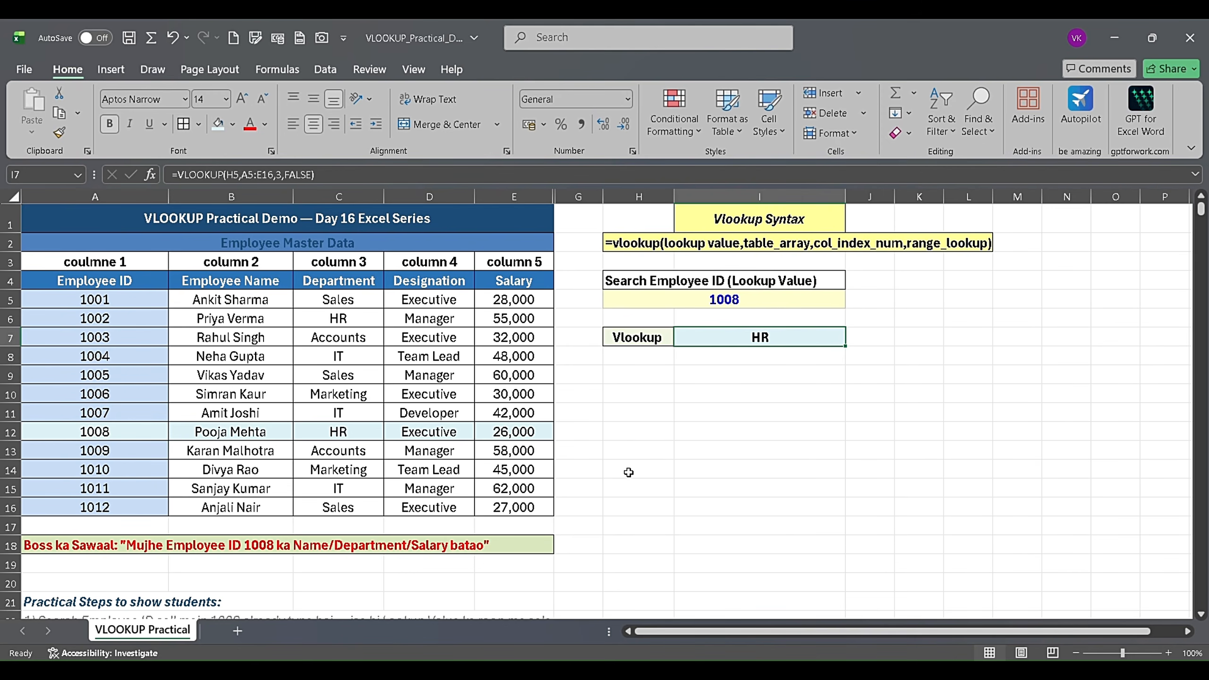
left_click(455, 464)
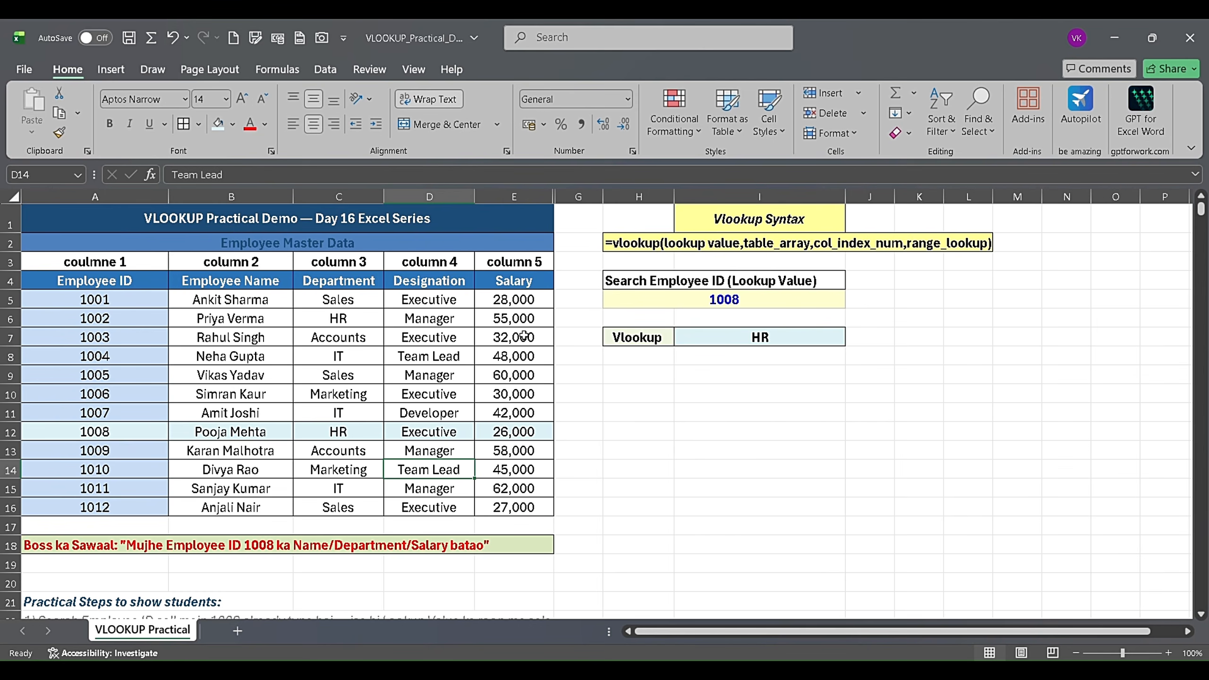
- Set the column index of the VLOOKUP formula in cell I7 to 5 to return the employee's salary
double_click(777, 336)
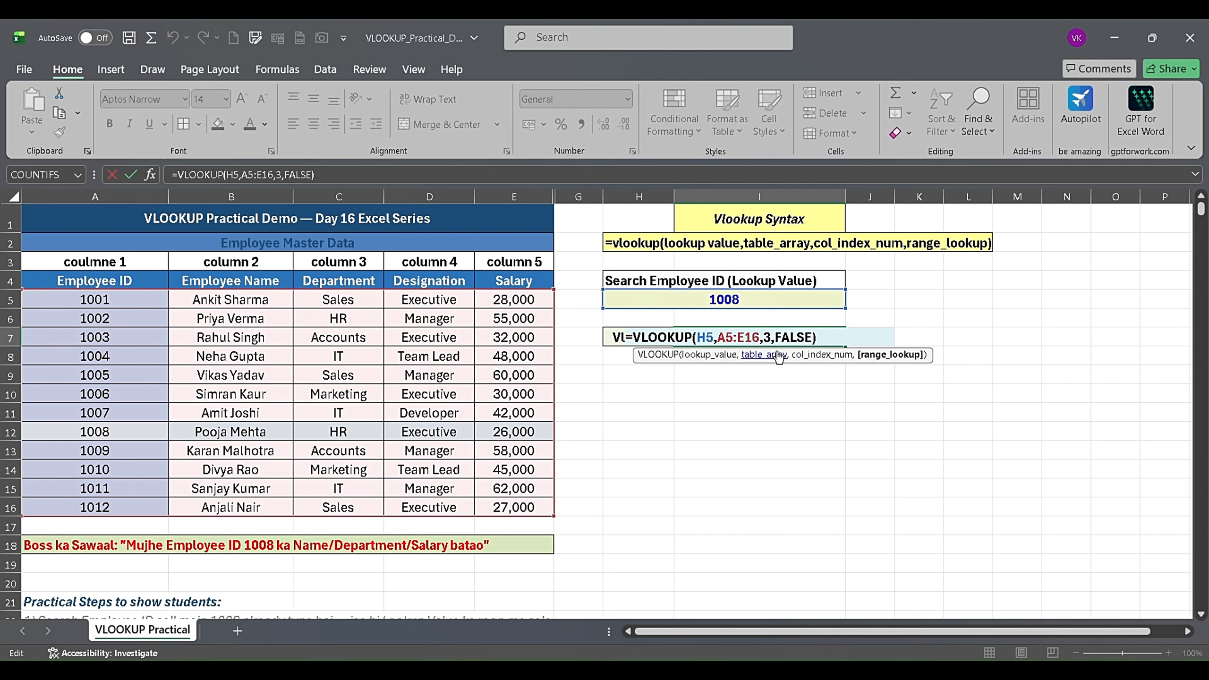
key("Left")
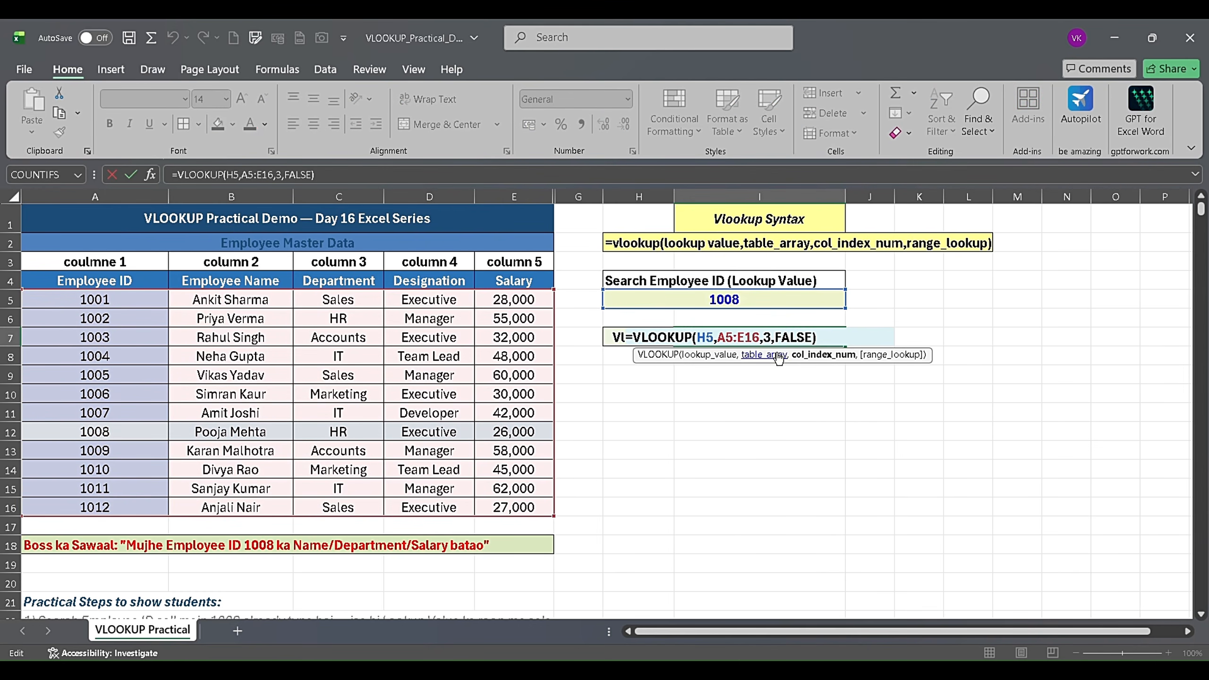
key("BackSpace")
type("5")
key("Return")
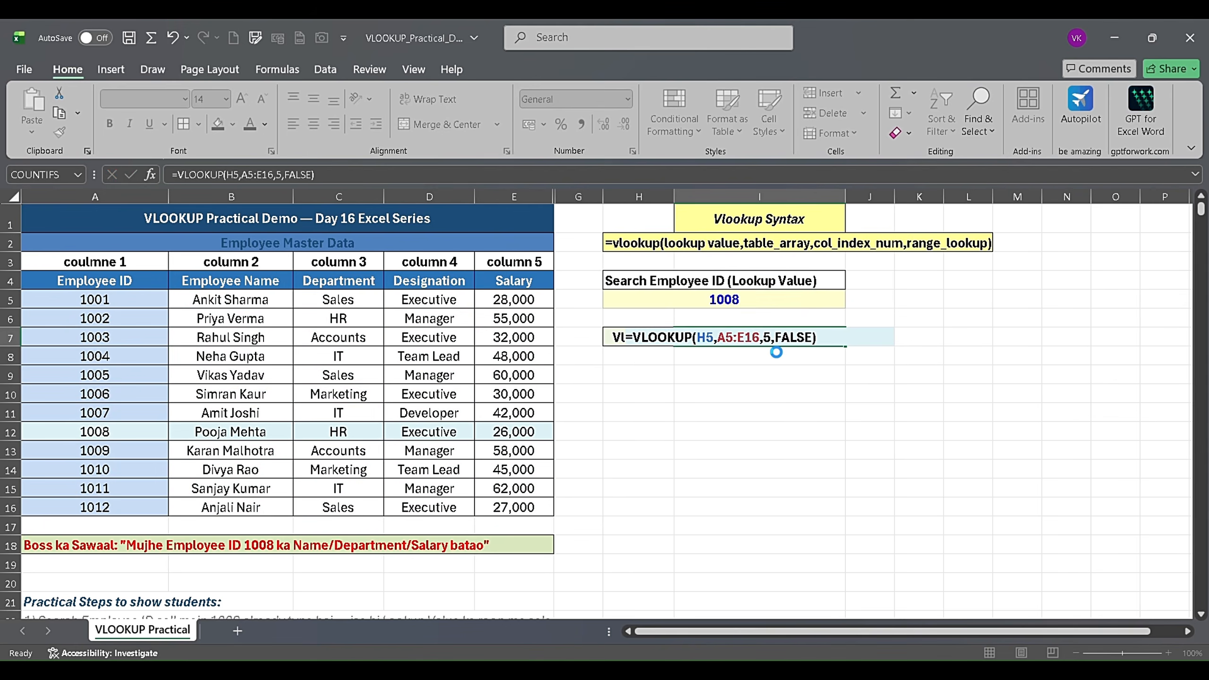
left_click(719, 342)
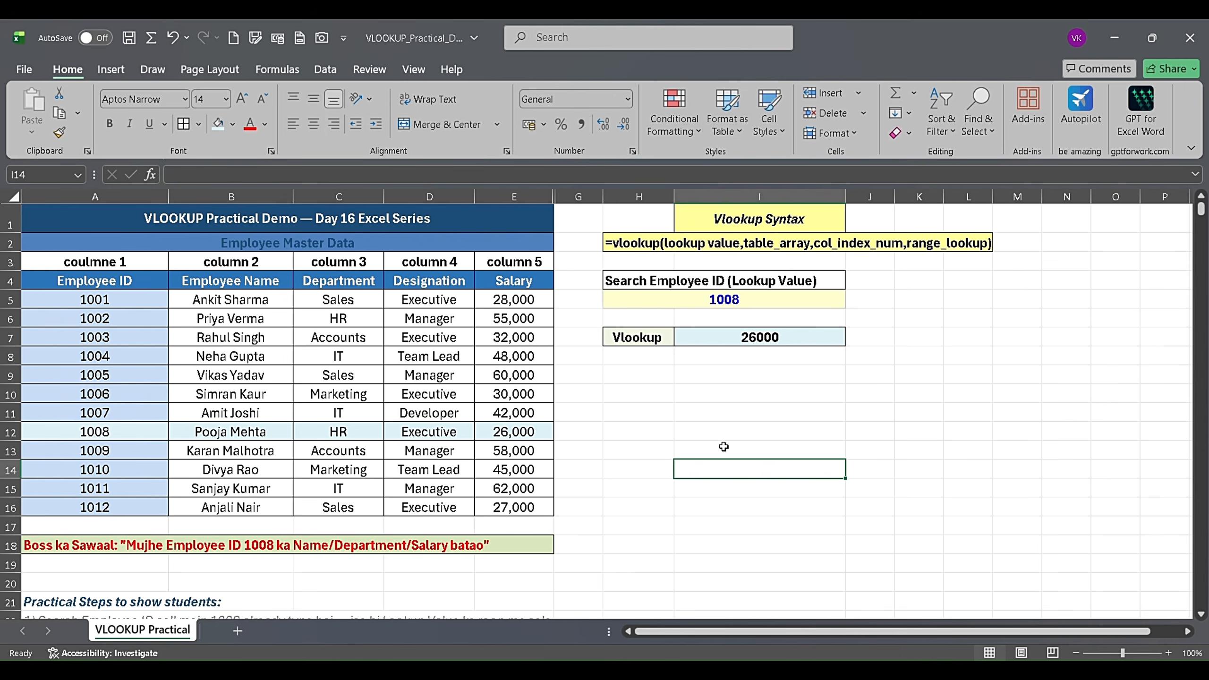
left_click(646, 375)
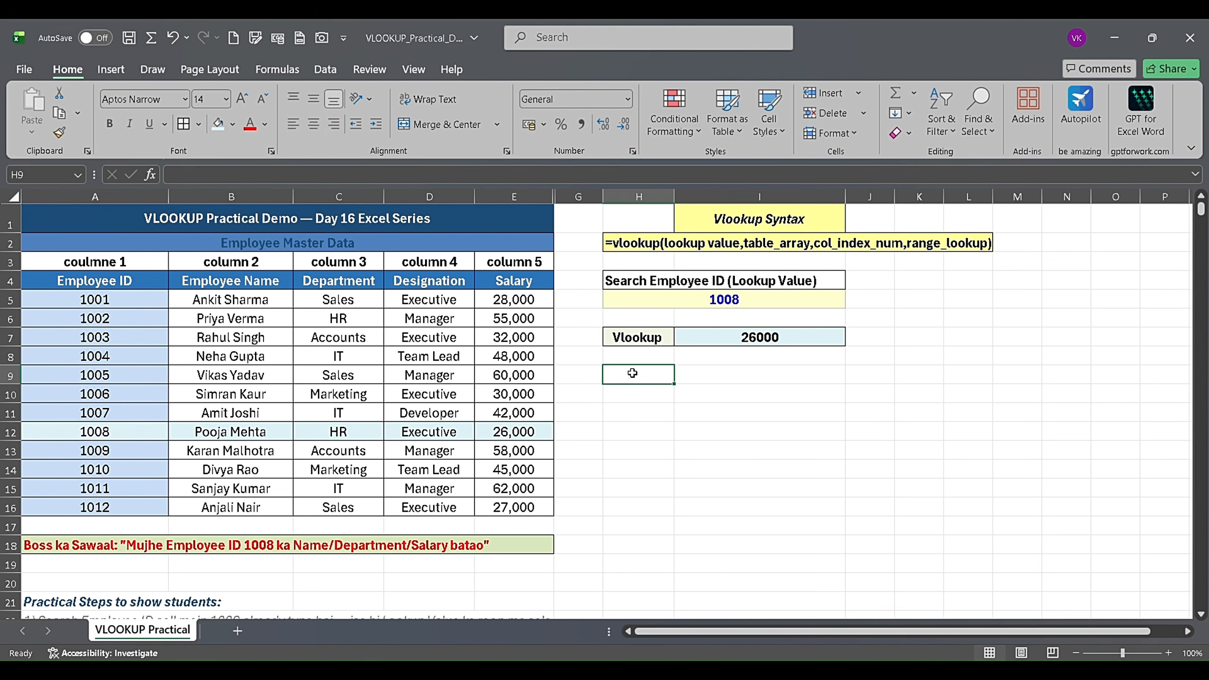
left_click(633, 448)
left_click(632, 509)
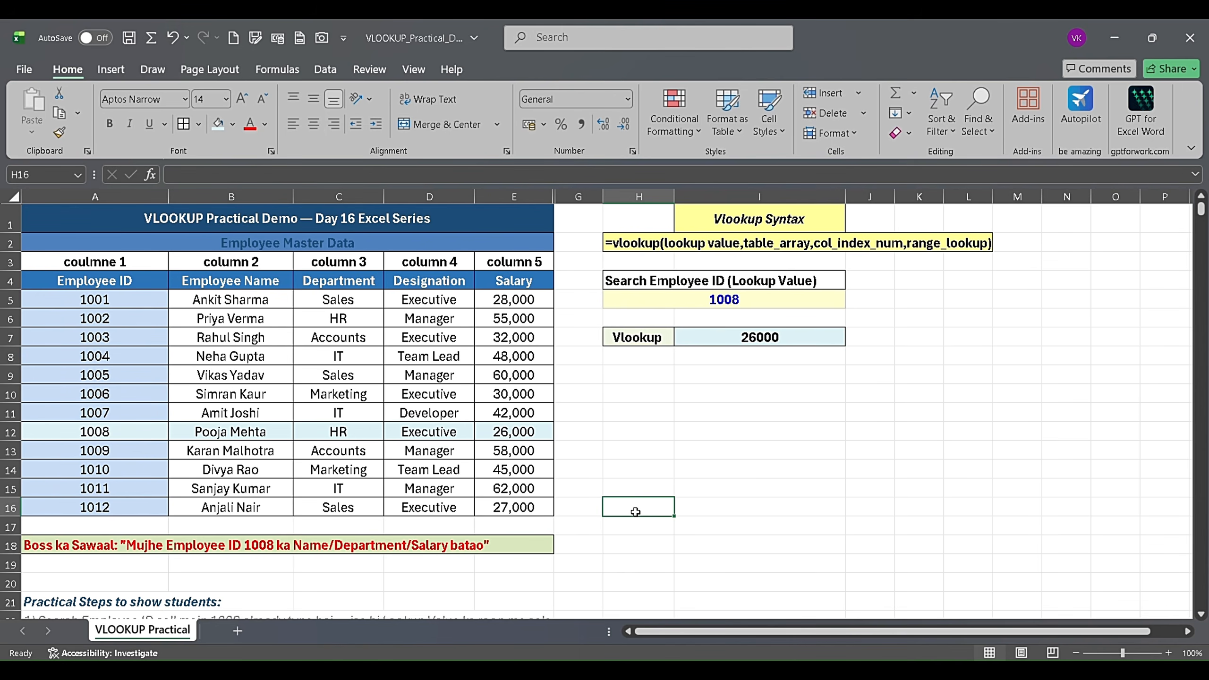
left_click(648, 470)
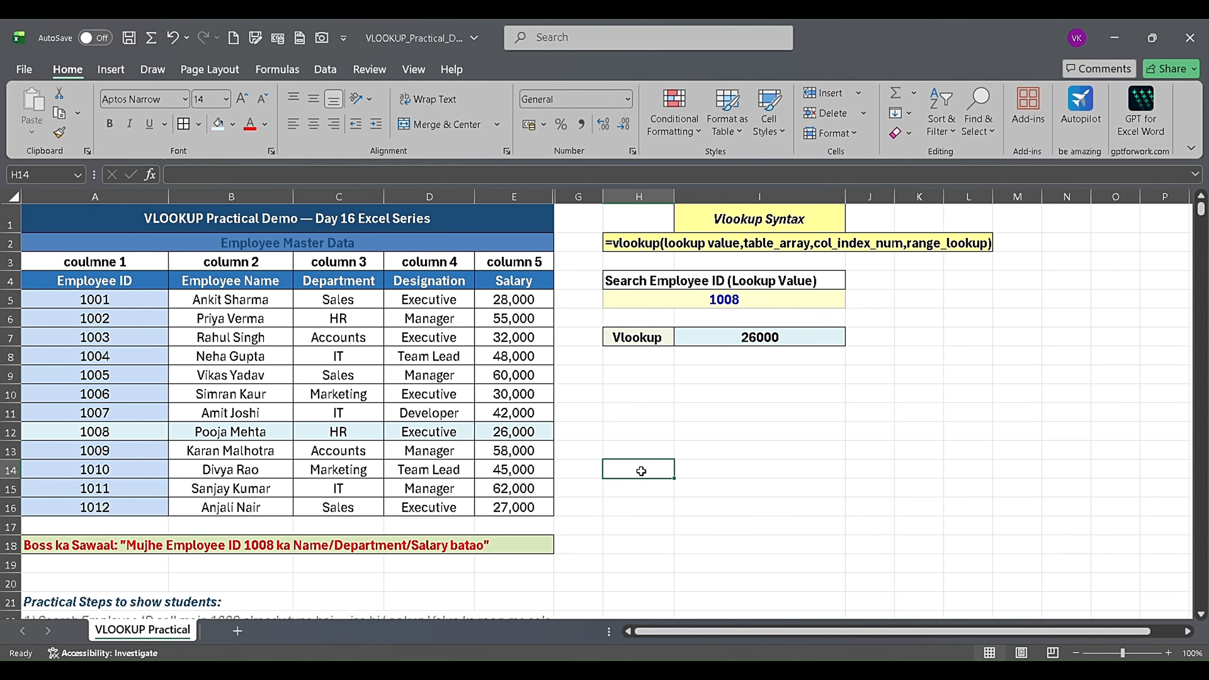
left_click(604, 449)
- Fill cell A12 with a light blue theme color that matches the other Employee ID cells
left_click(70, 436)
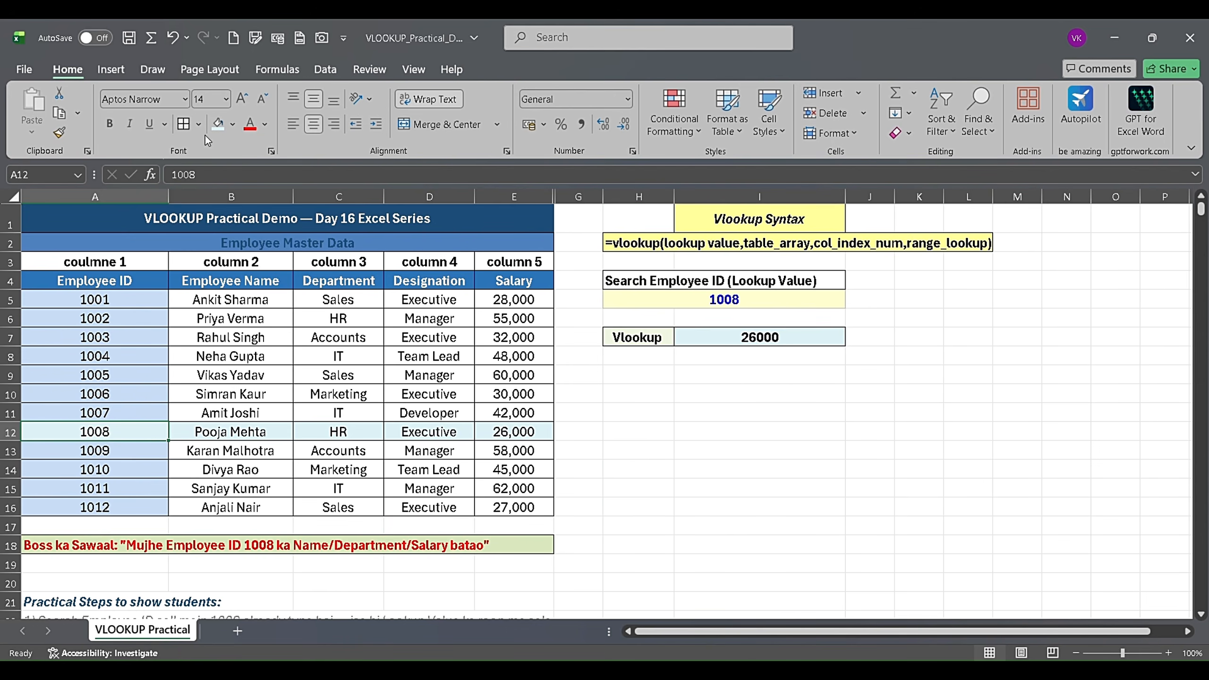
left_click(233, 124)
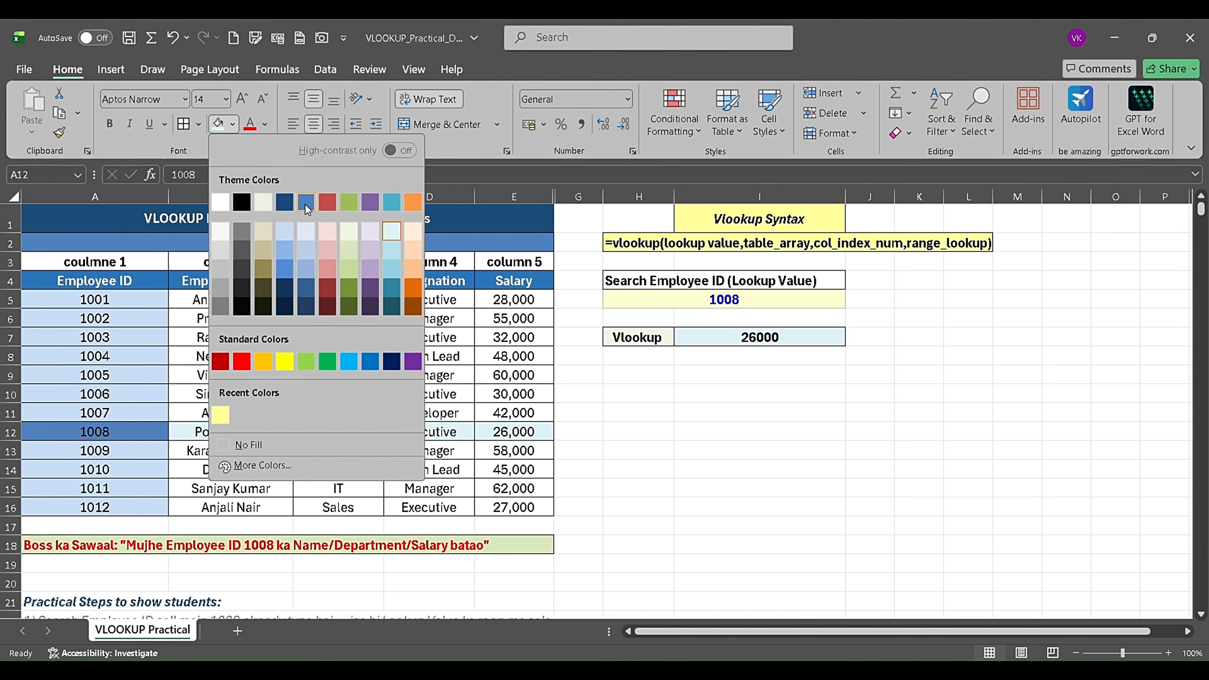
left_click(287, 231)
left_click(264, 471)
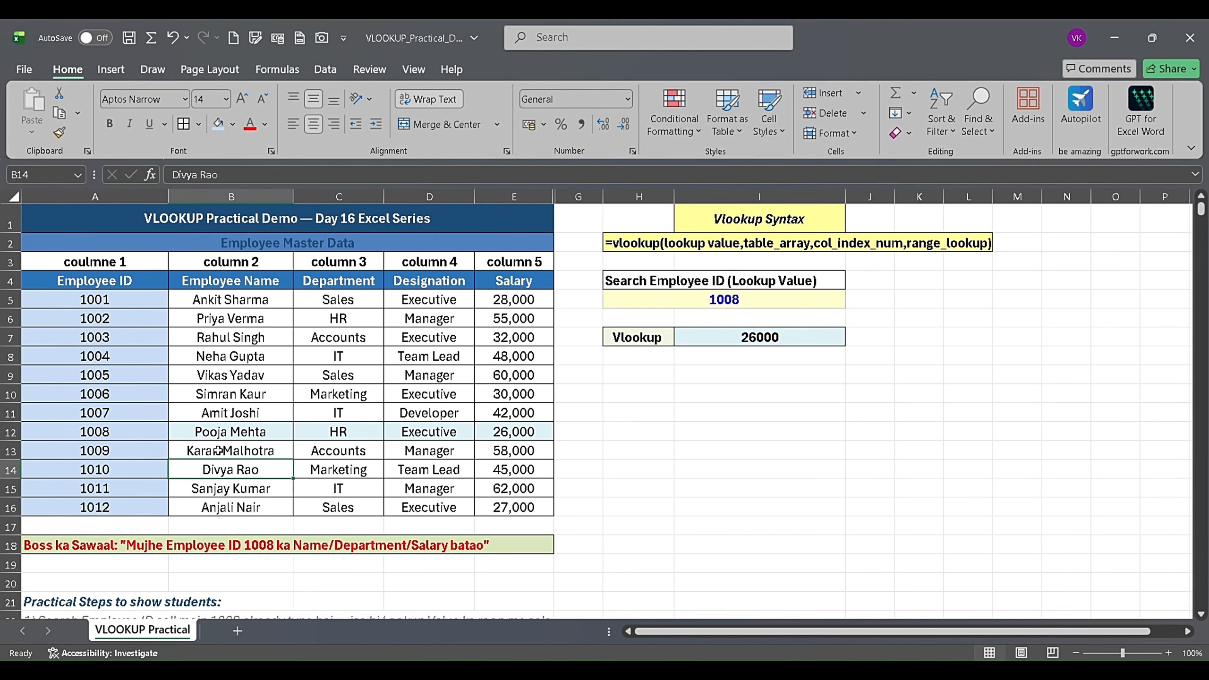
- Color the text of the looked-up employee's details in B12:E12 red
left_click_drag(190, 433, 511, 432)
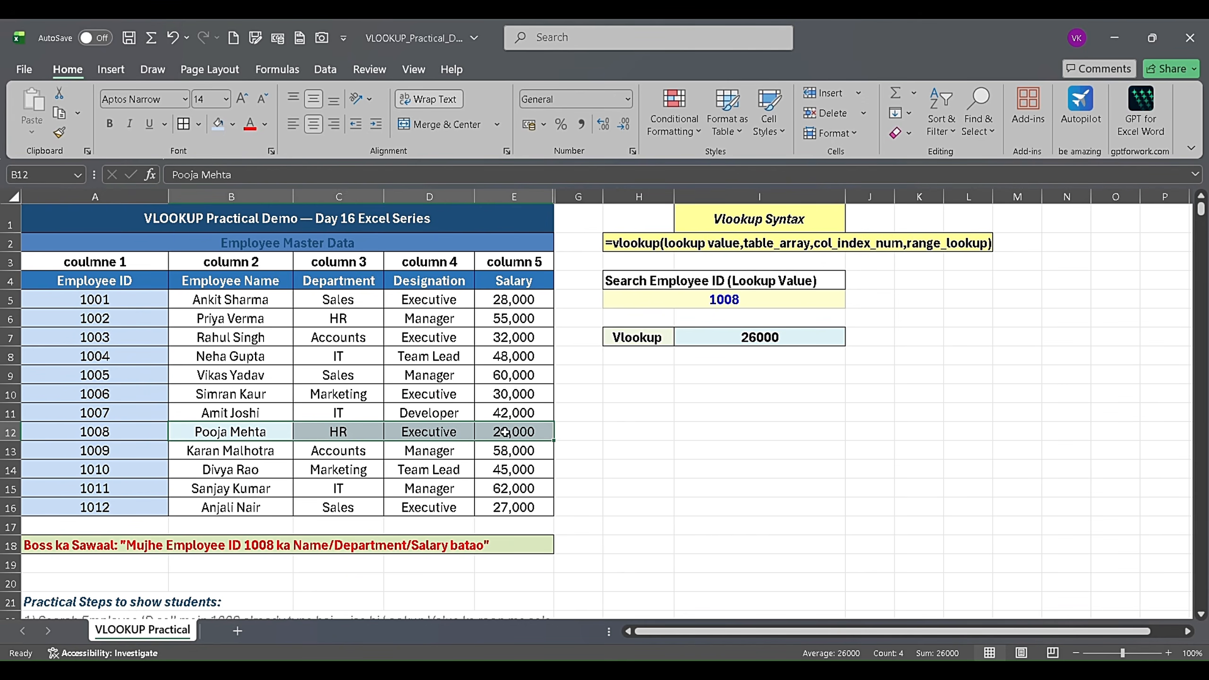
left_click(250, 127)
left_click(464, 503)
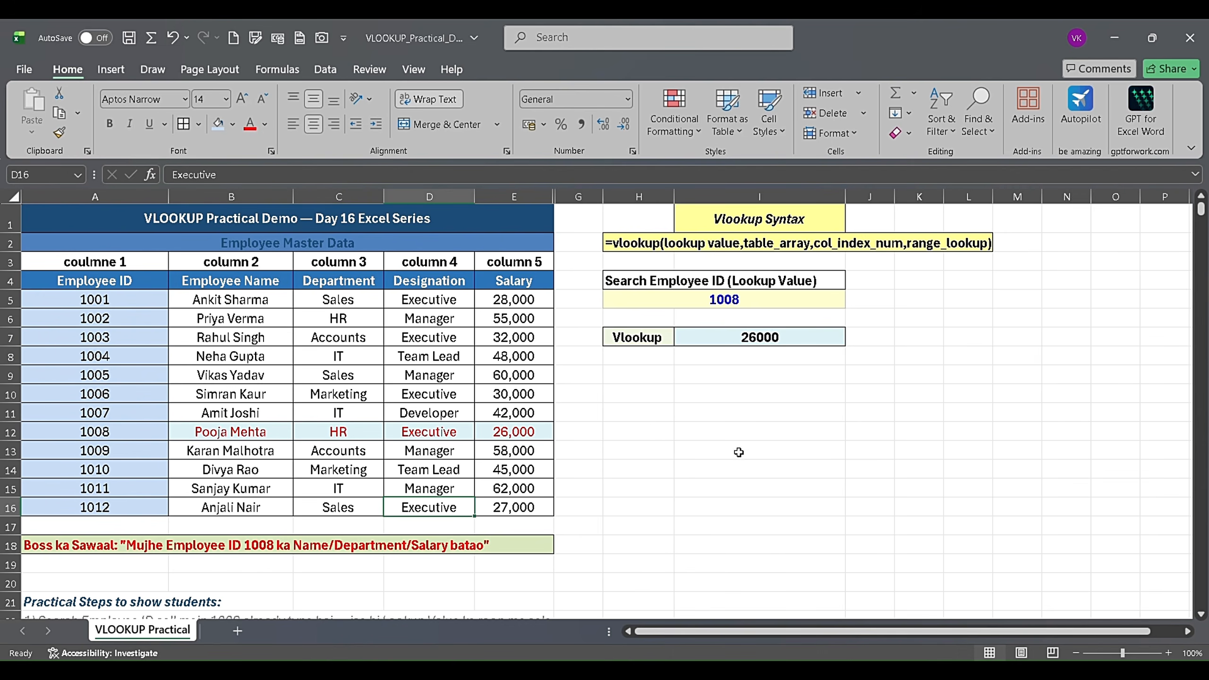
left_click(737, 469)
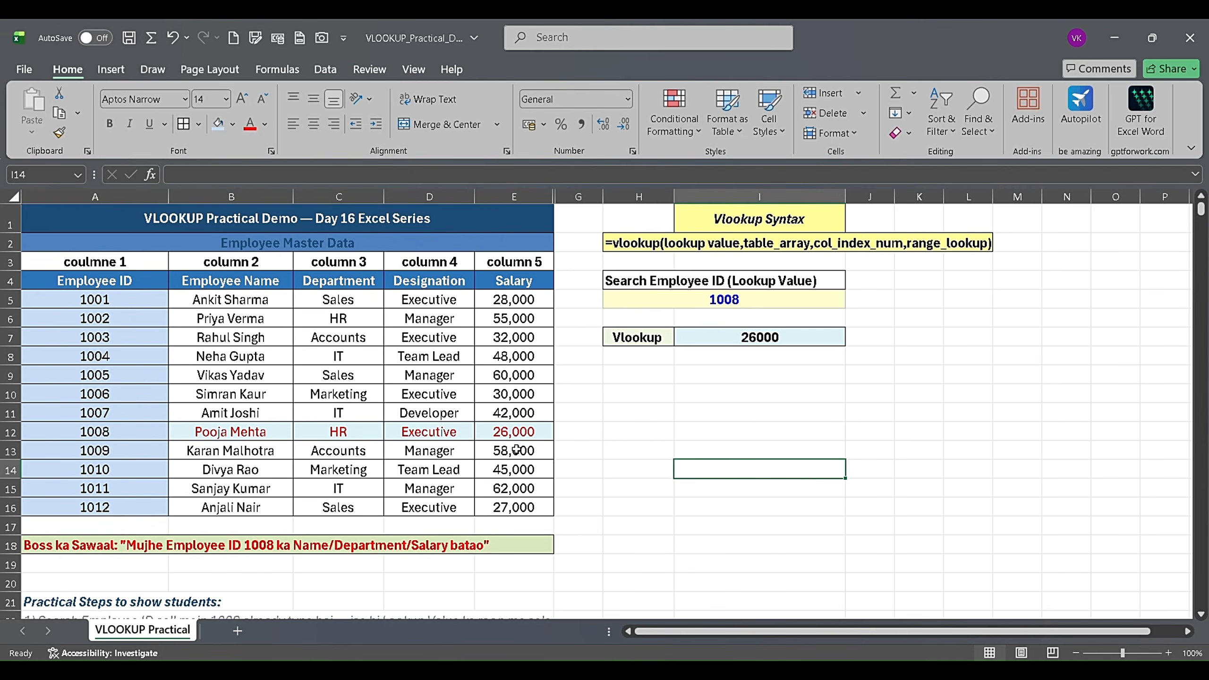
left_click(566, 419)
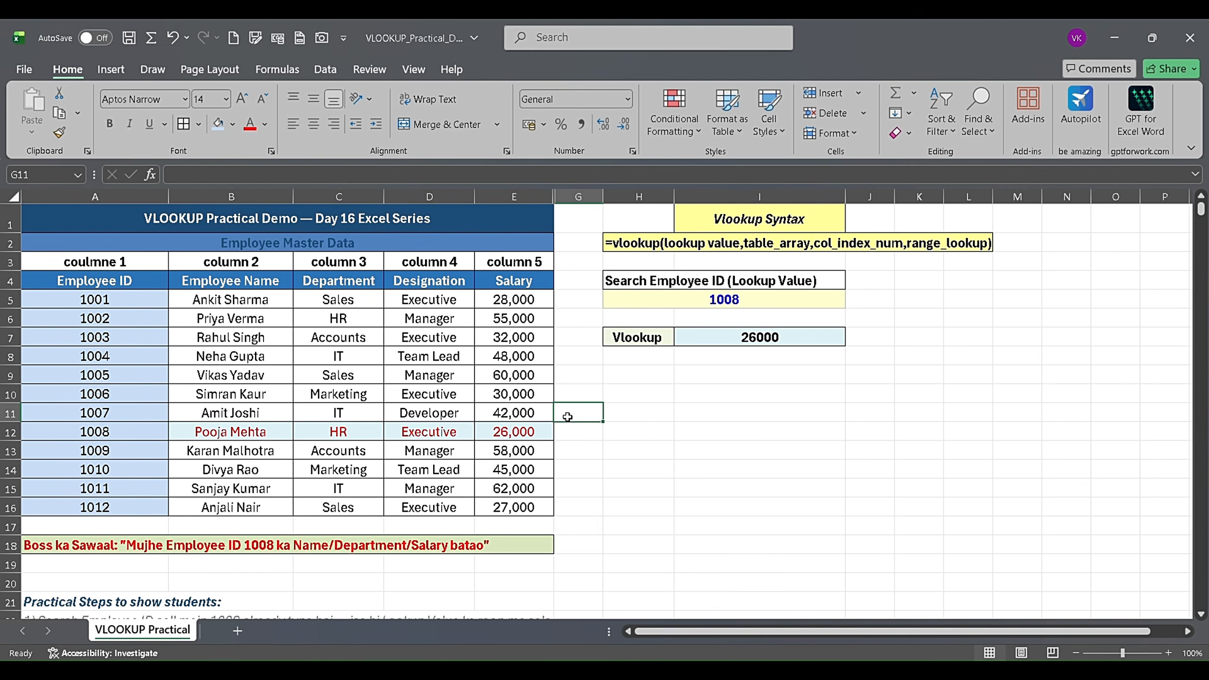
left_click(466, 378)
left_click(516, 337)
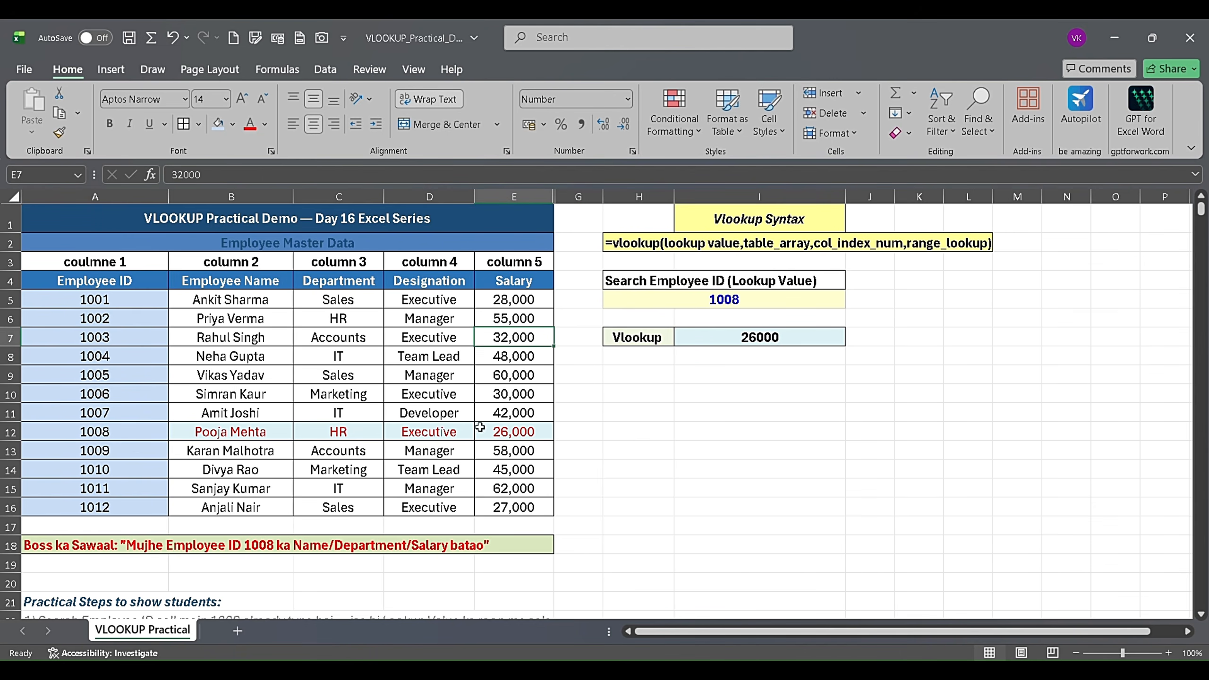
left_click(445, 434)
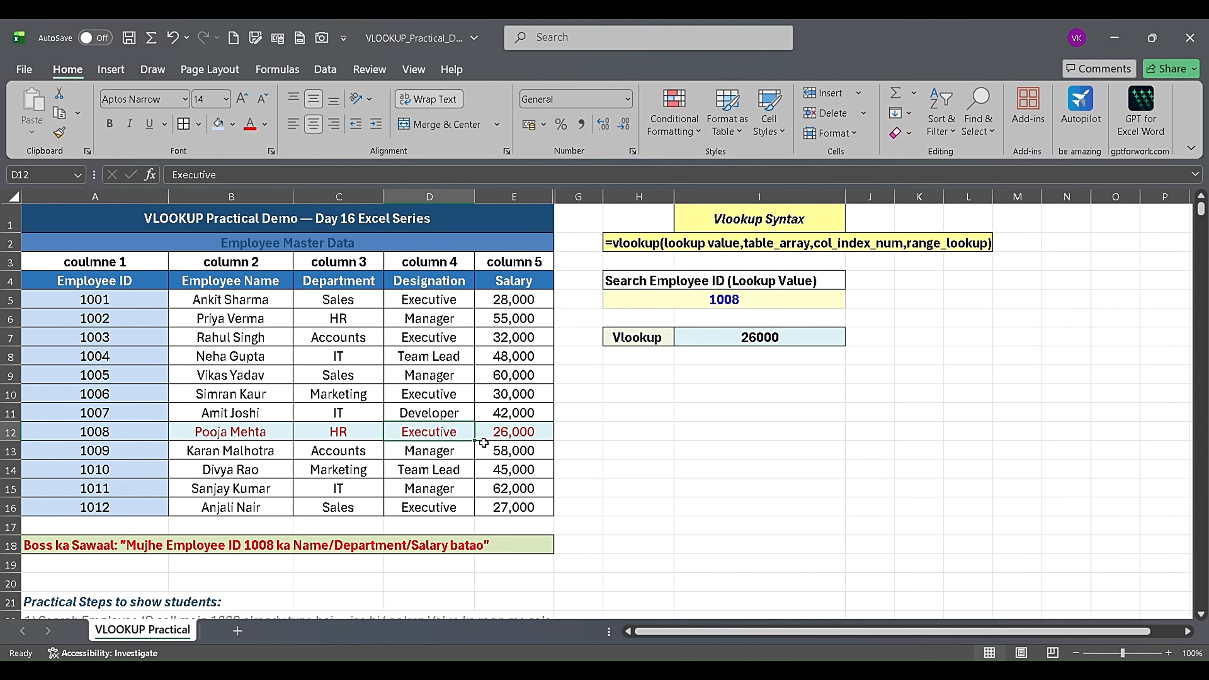
- Widen column E slightly to show more of the practical steps text in rows 22 to 28
scroll(485, 445, "down", 4)
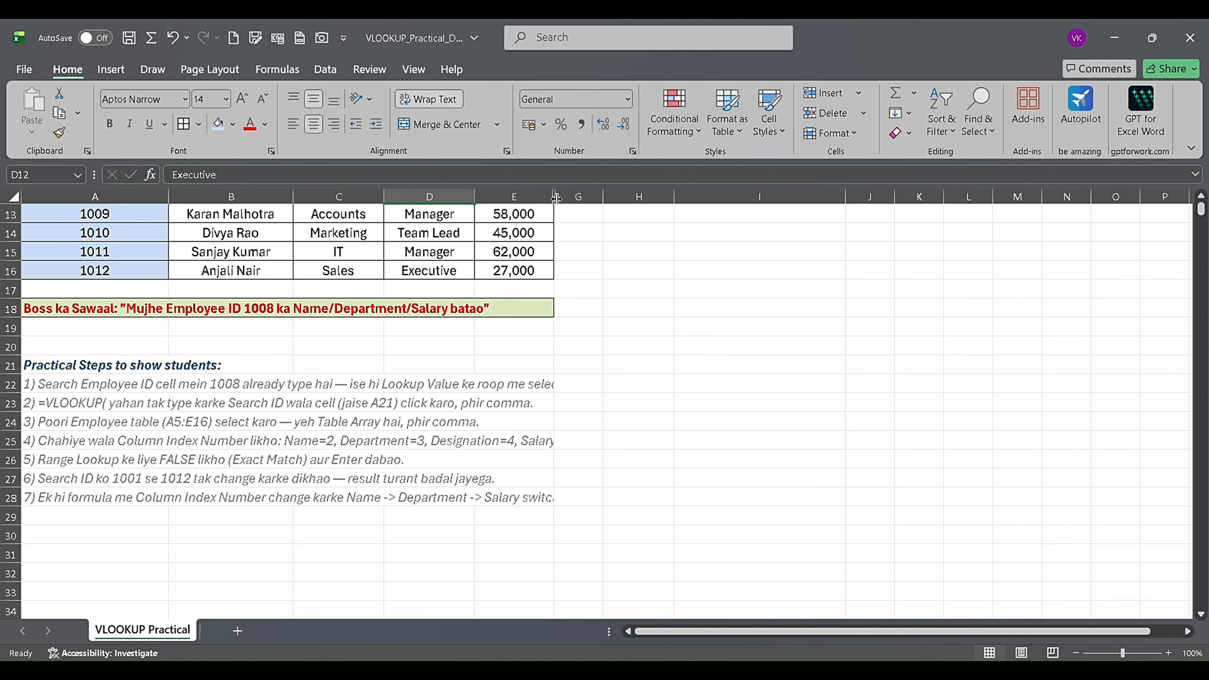
left_click_drag(554, 196, 565, 196)
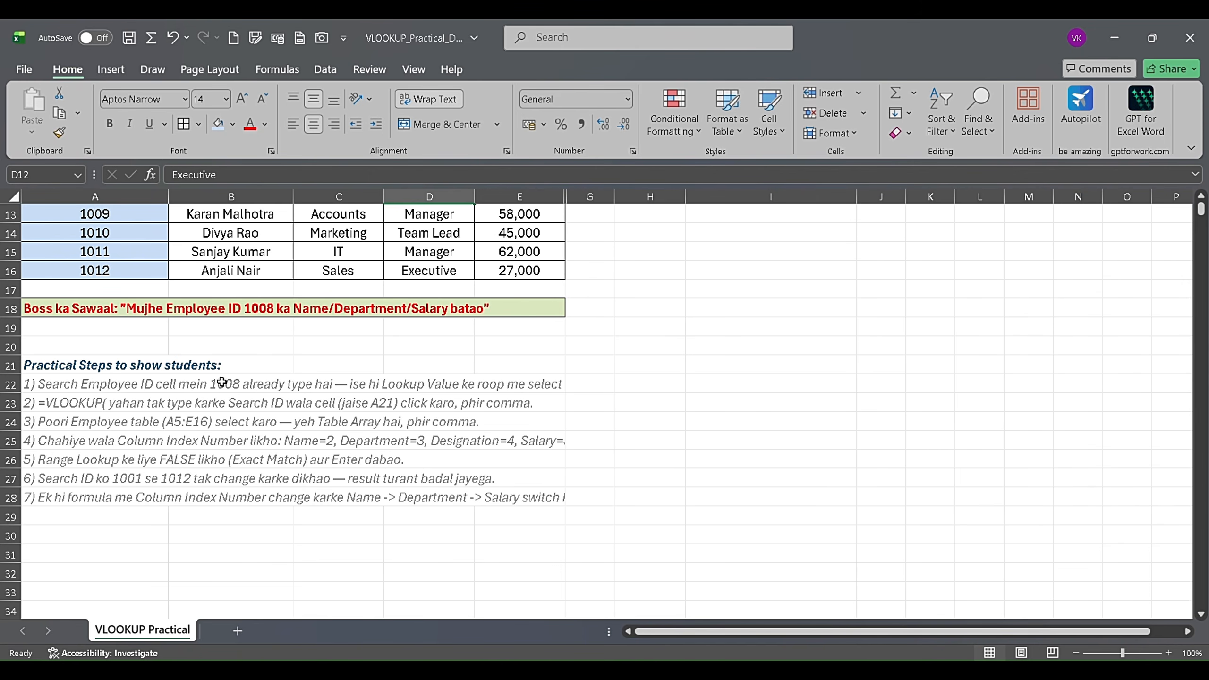
left_click(245, 535)
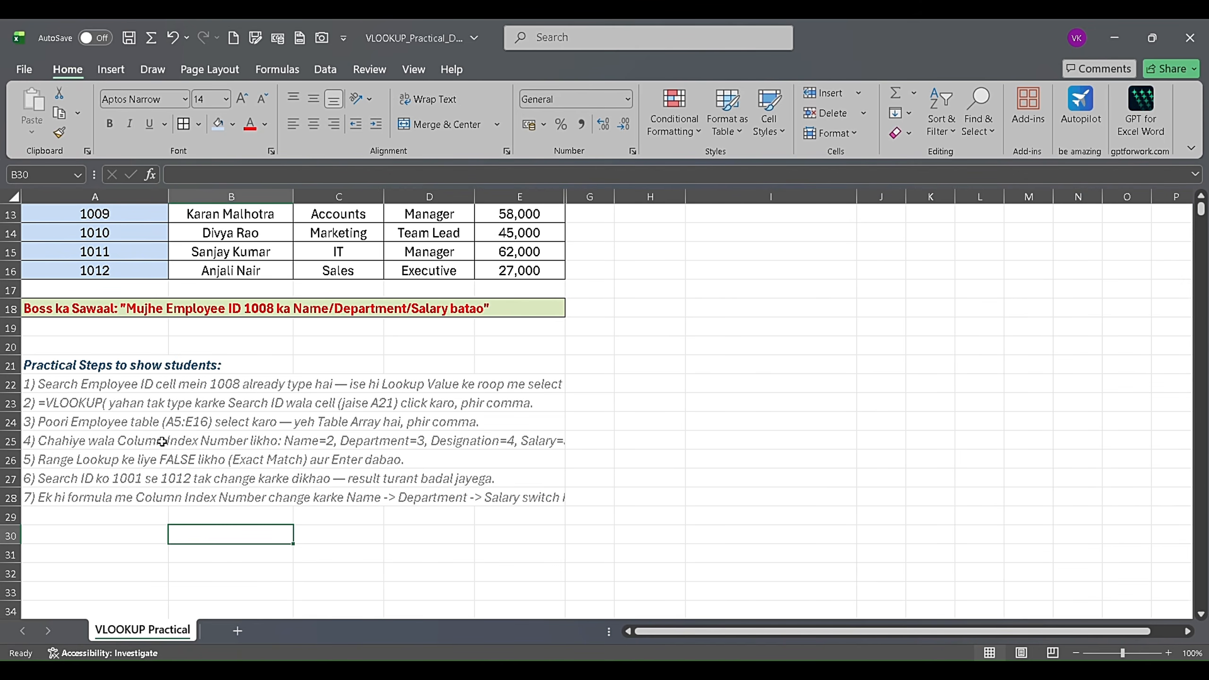
left_click(278, 552)
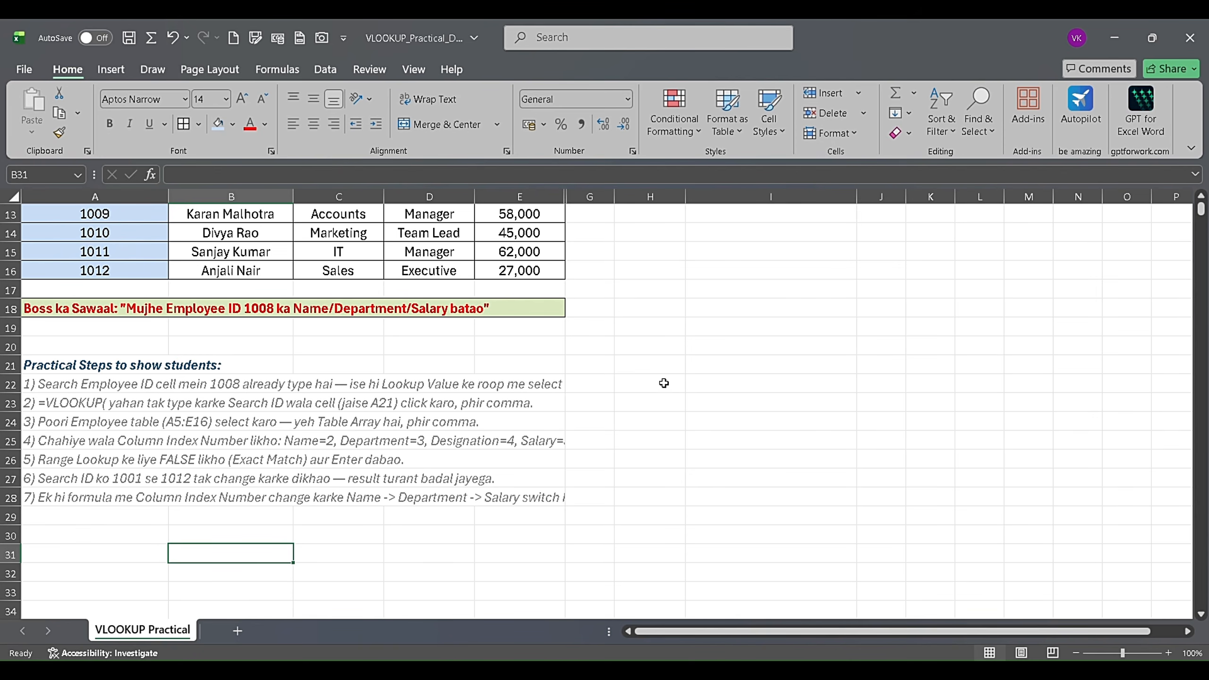
scroll(664, 381, "up", 4)
left_click(632, 434)
left_click(623, 418)
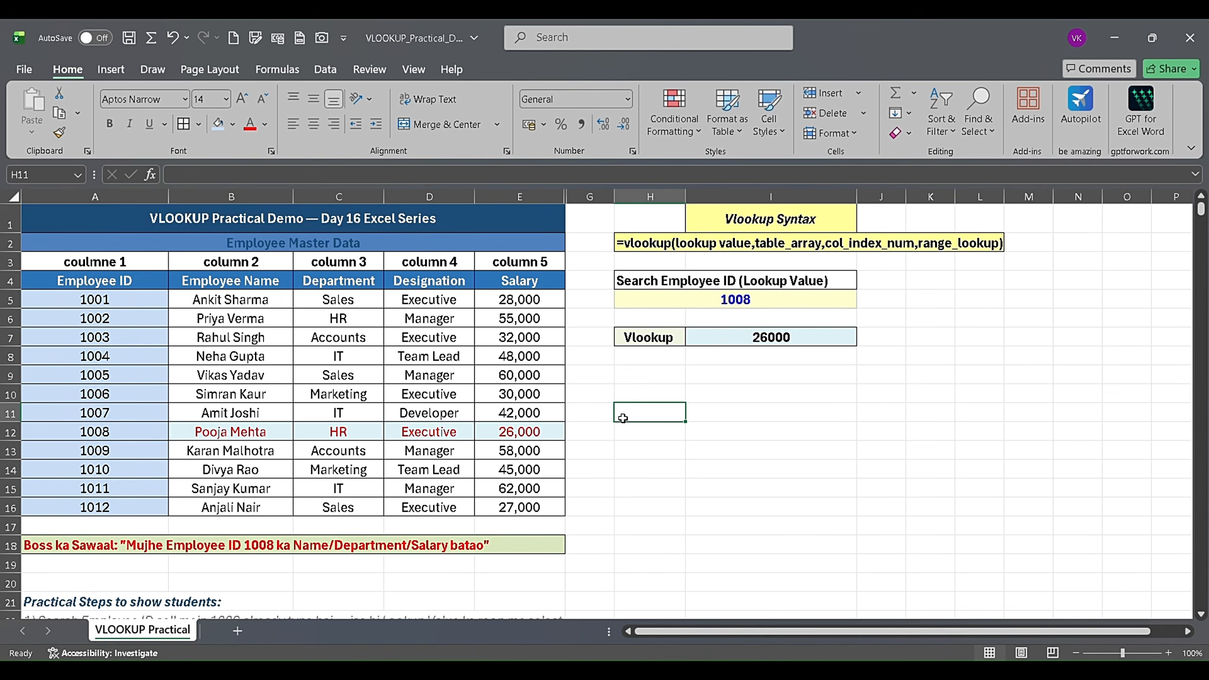
left_click(612, 410)
left_click(612, 389)
left_click(629, 377)
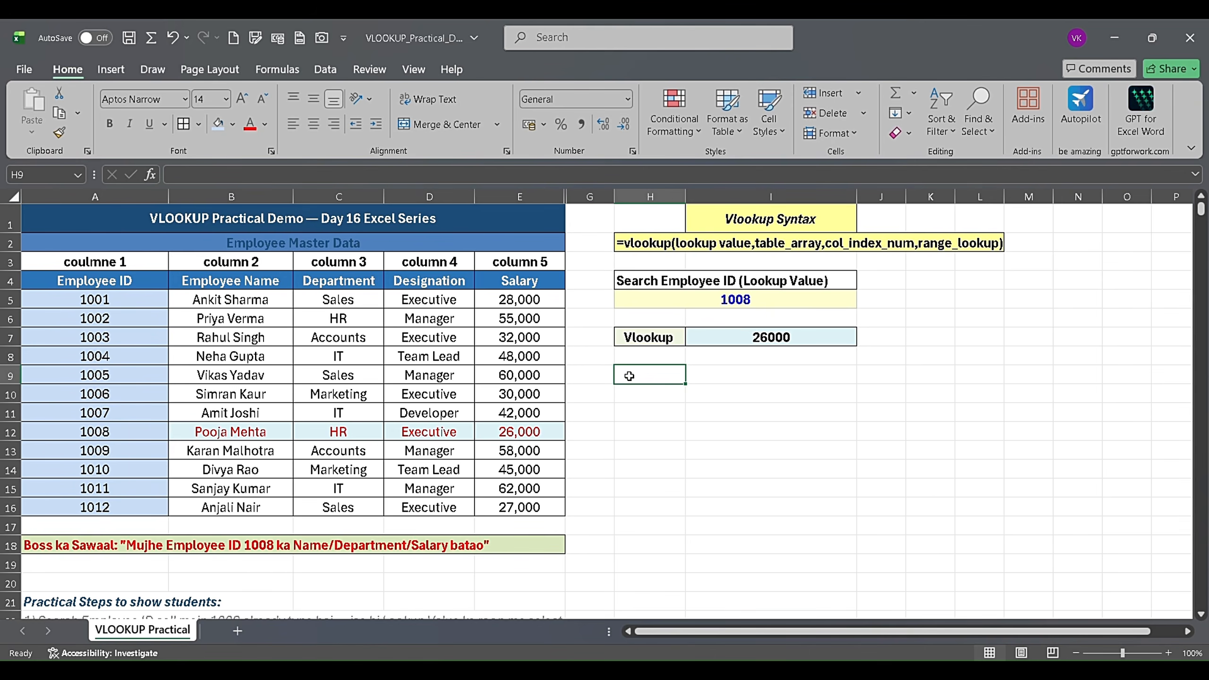
left_click(576, 406)
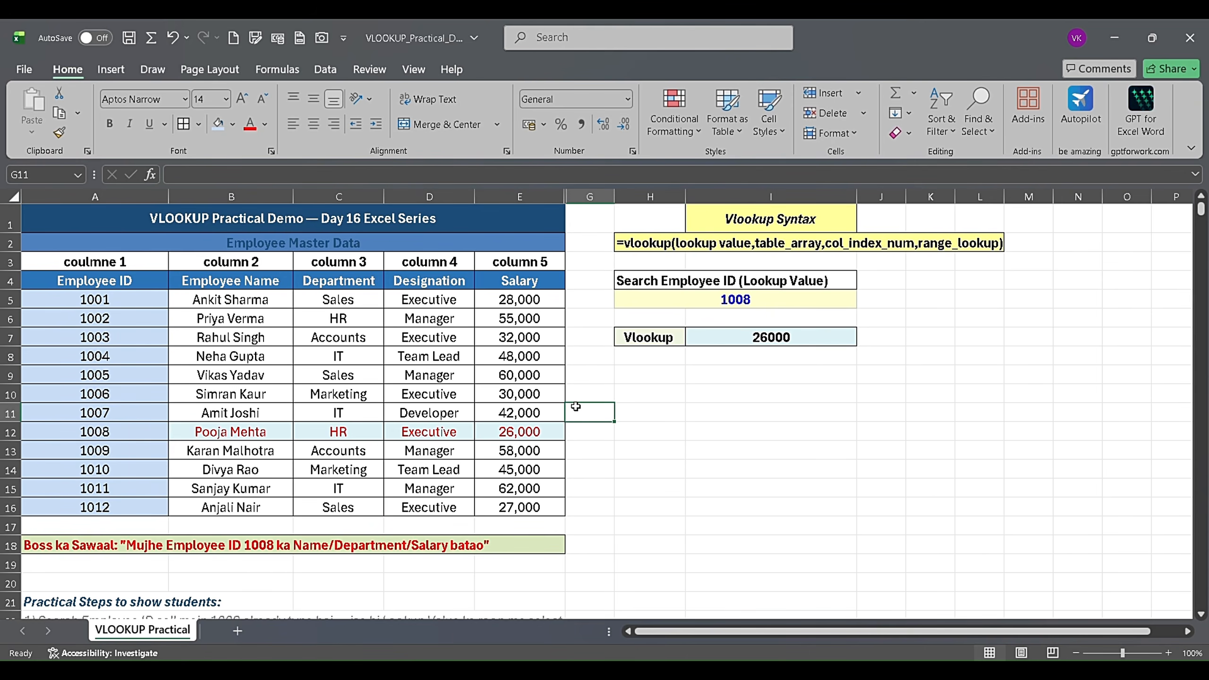